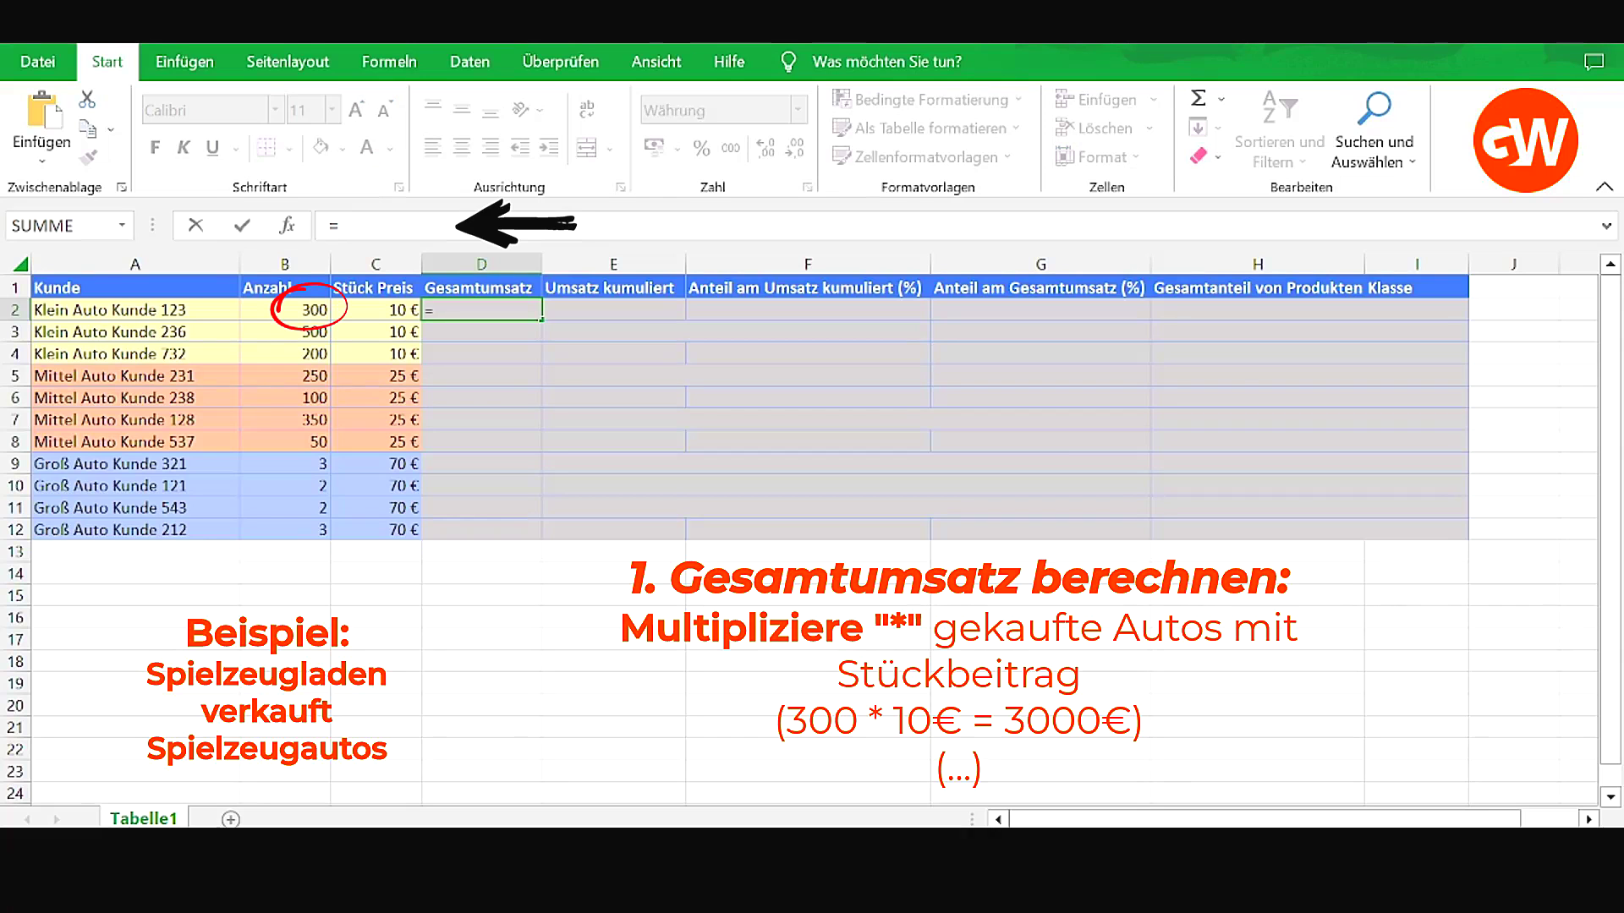
# Enter =B2*C2 in D2 and copy it down to D12, giving revenues from 3.000,00 € to 210,00 €.
pyautogui.click(318, 311)
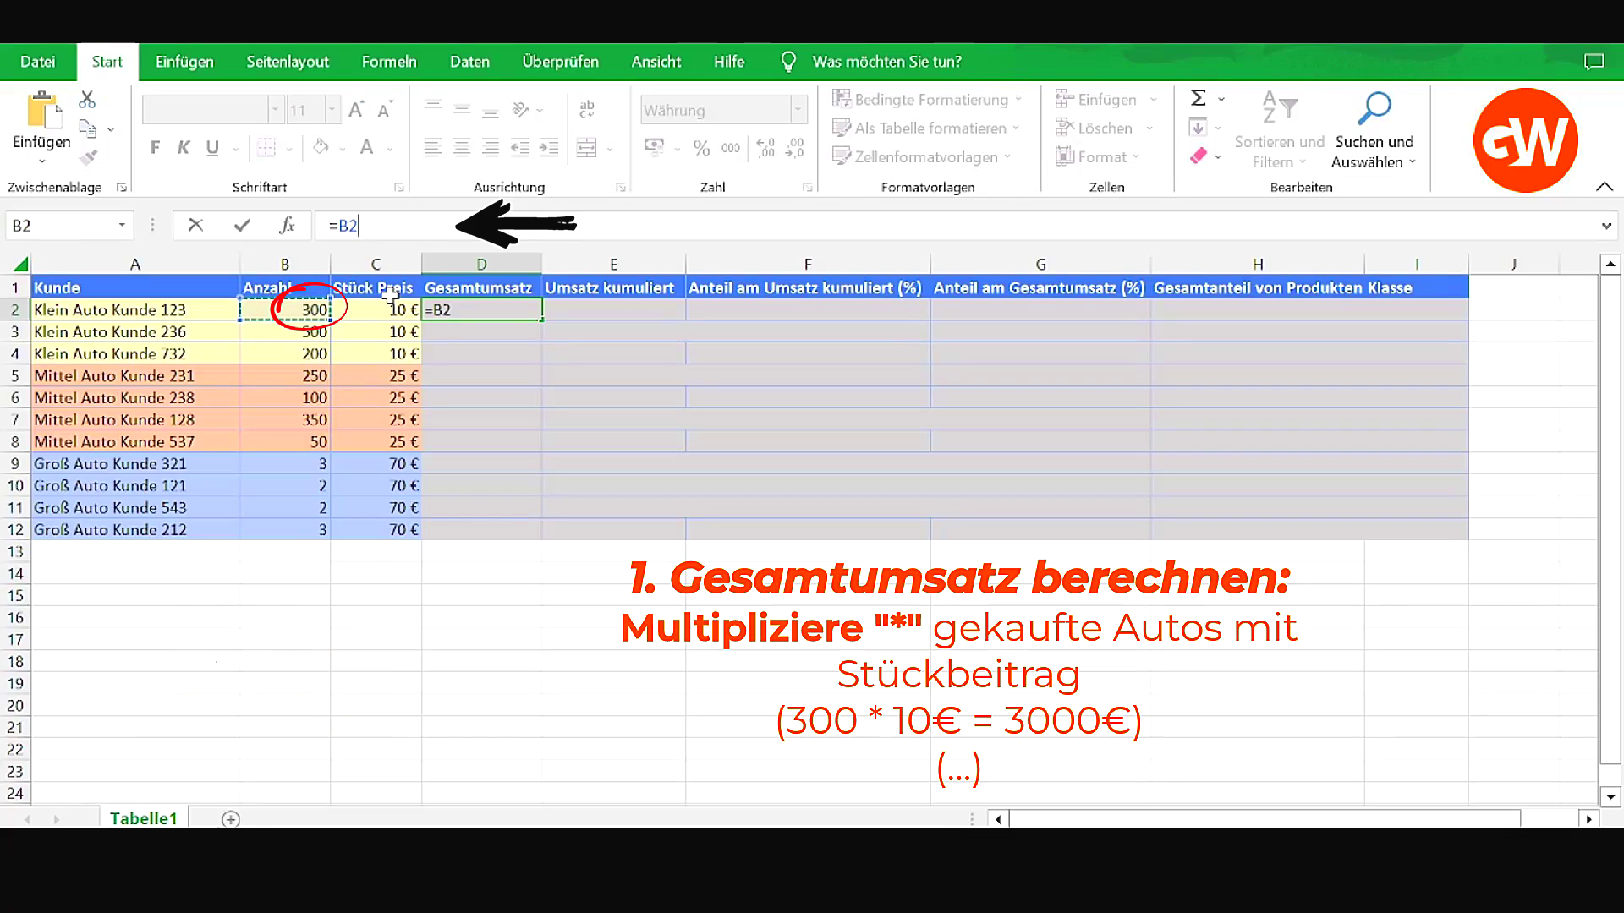
pyautogui.write('*')
pyautogui.click(396, 308)
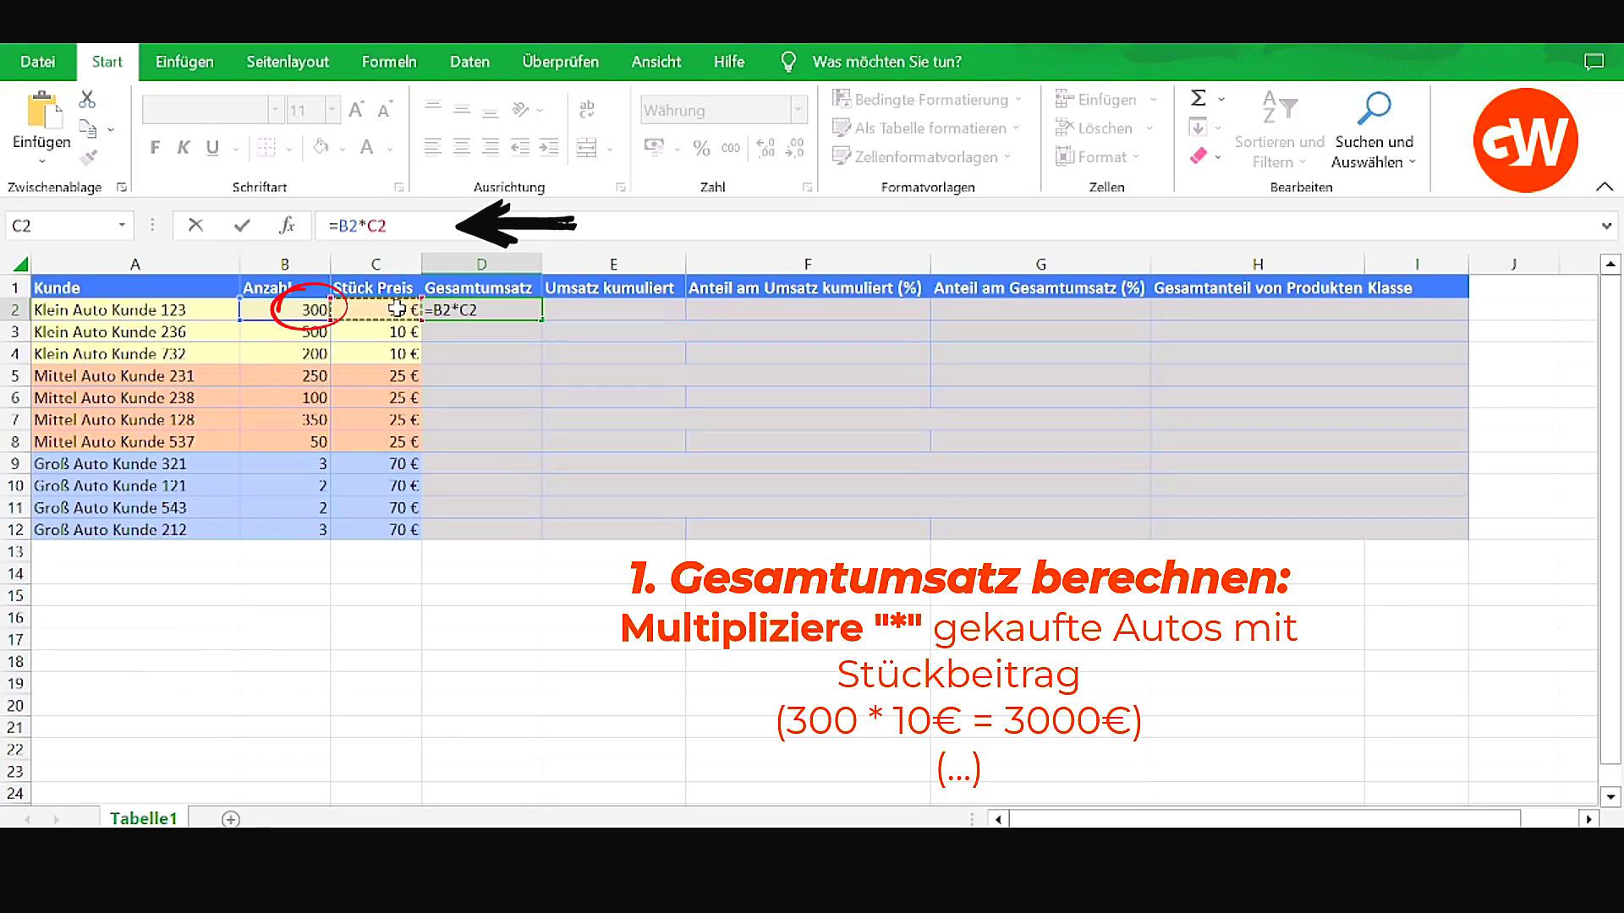
pyautogui.press('Return')
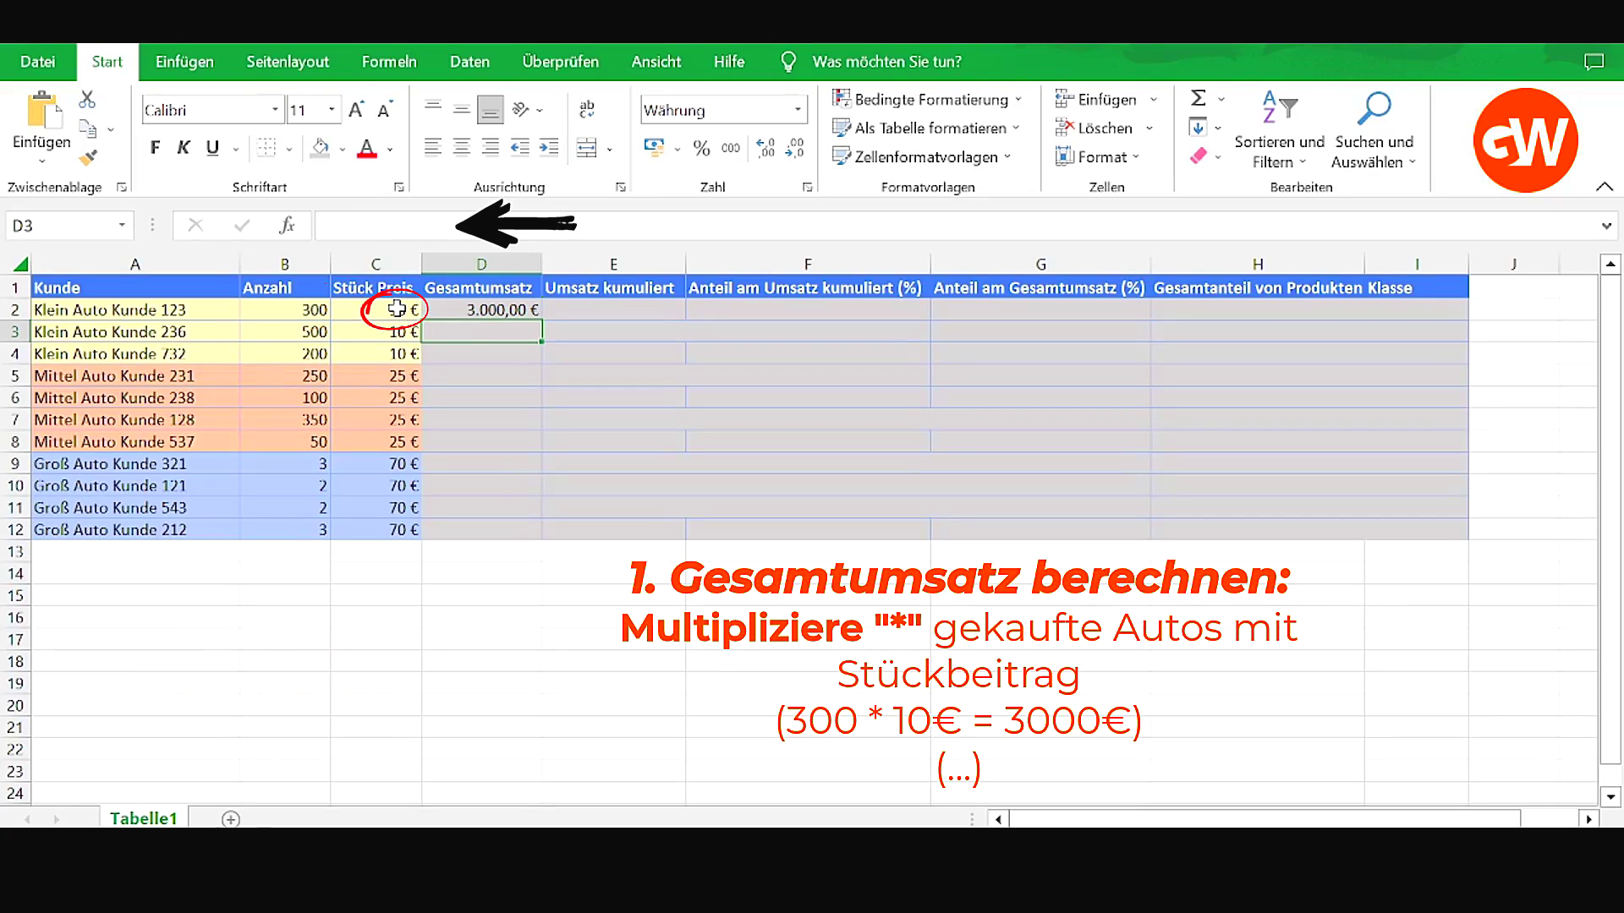
pyautogui.click(504, 311)
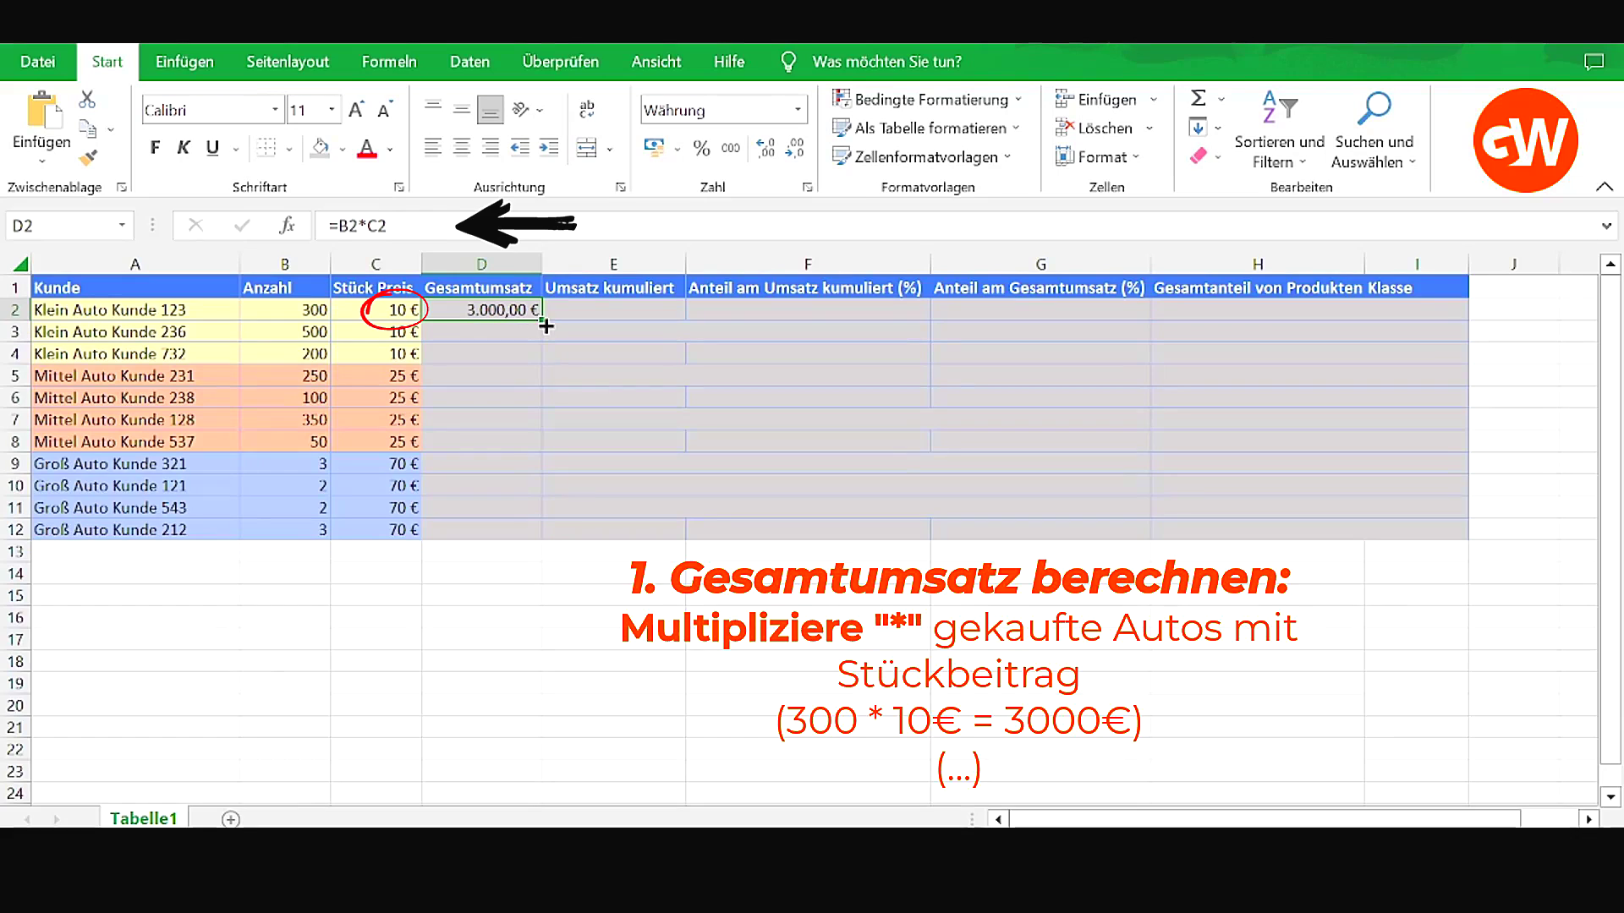
pyautogui.moveTo(541, 320); pyautogui.dragTo(541, 538)
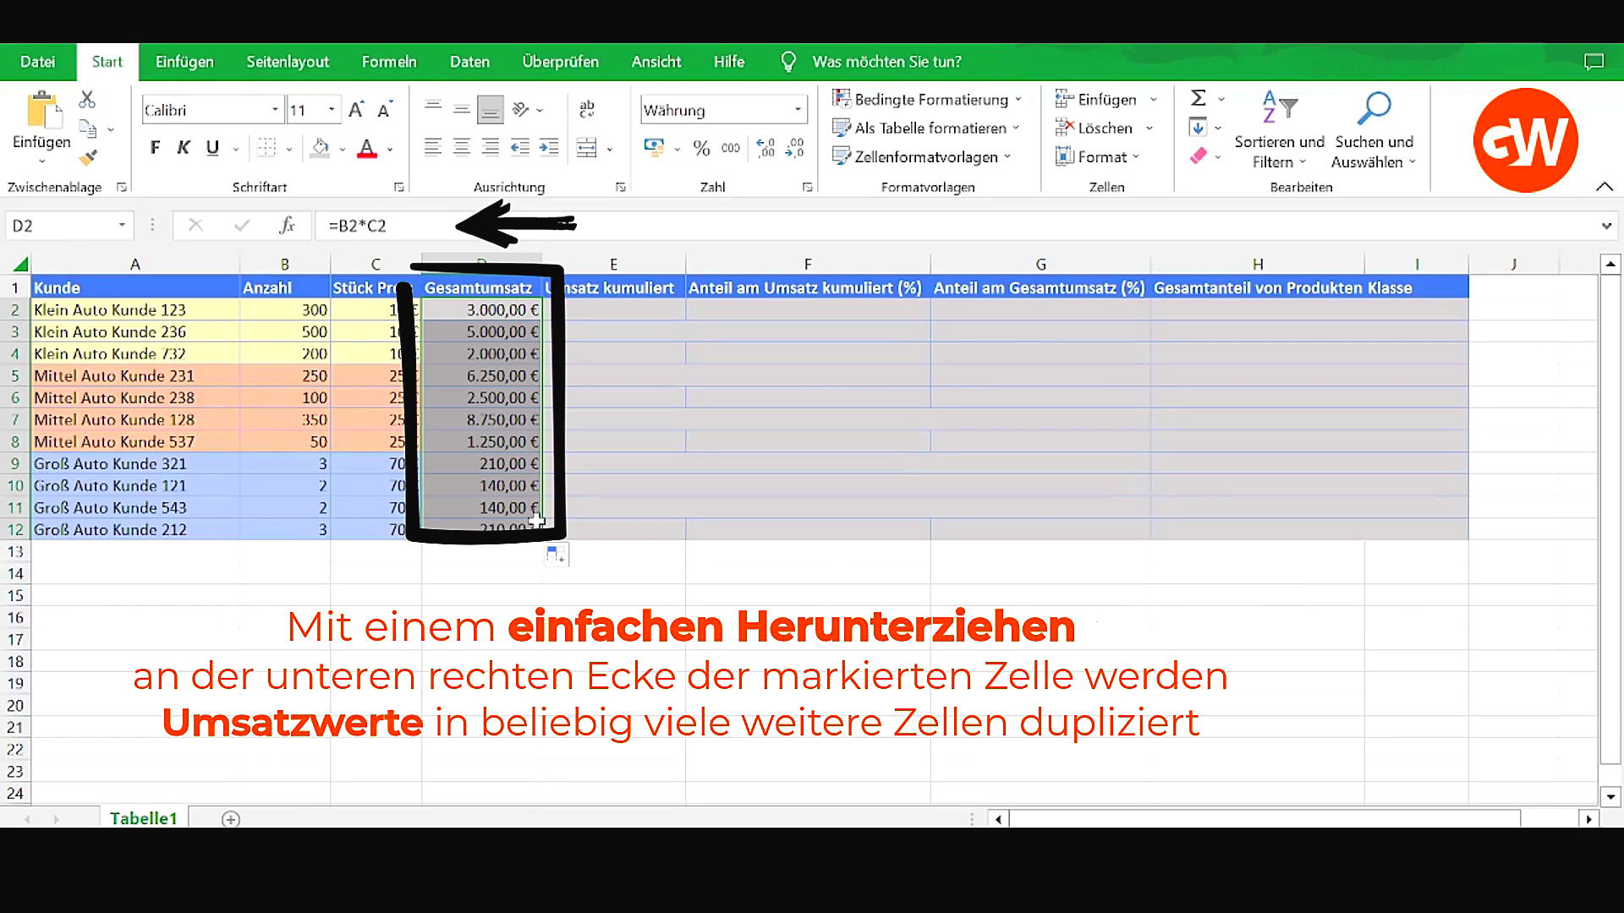
pyautogui.click(504, 310)
pyautogui.doubleClick(504, 310)
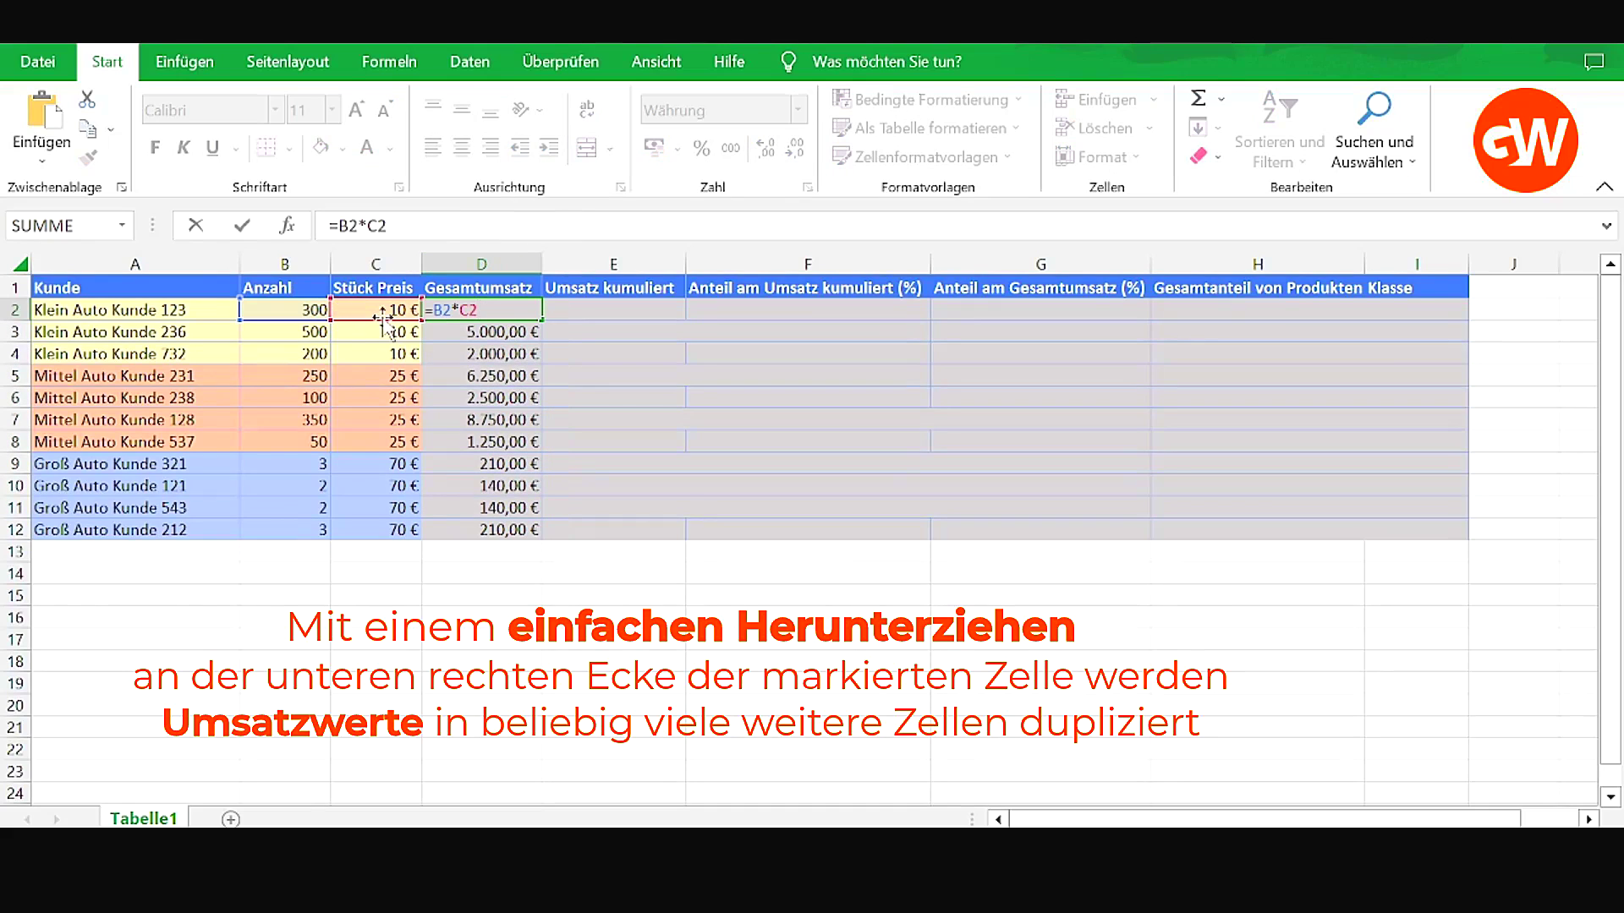
pyautogui.press('Return')
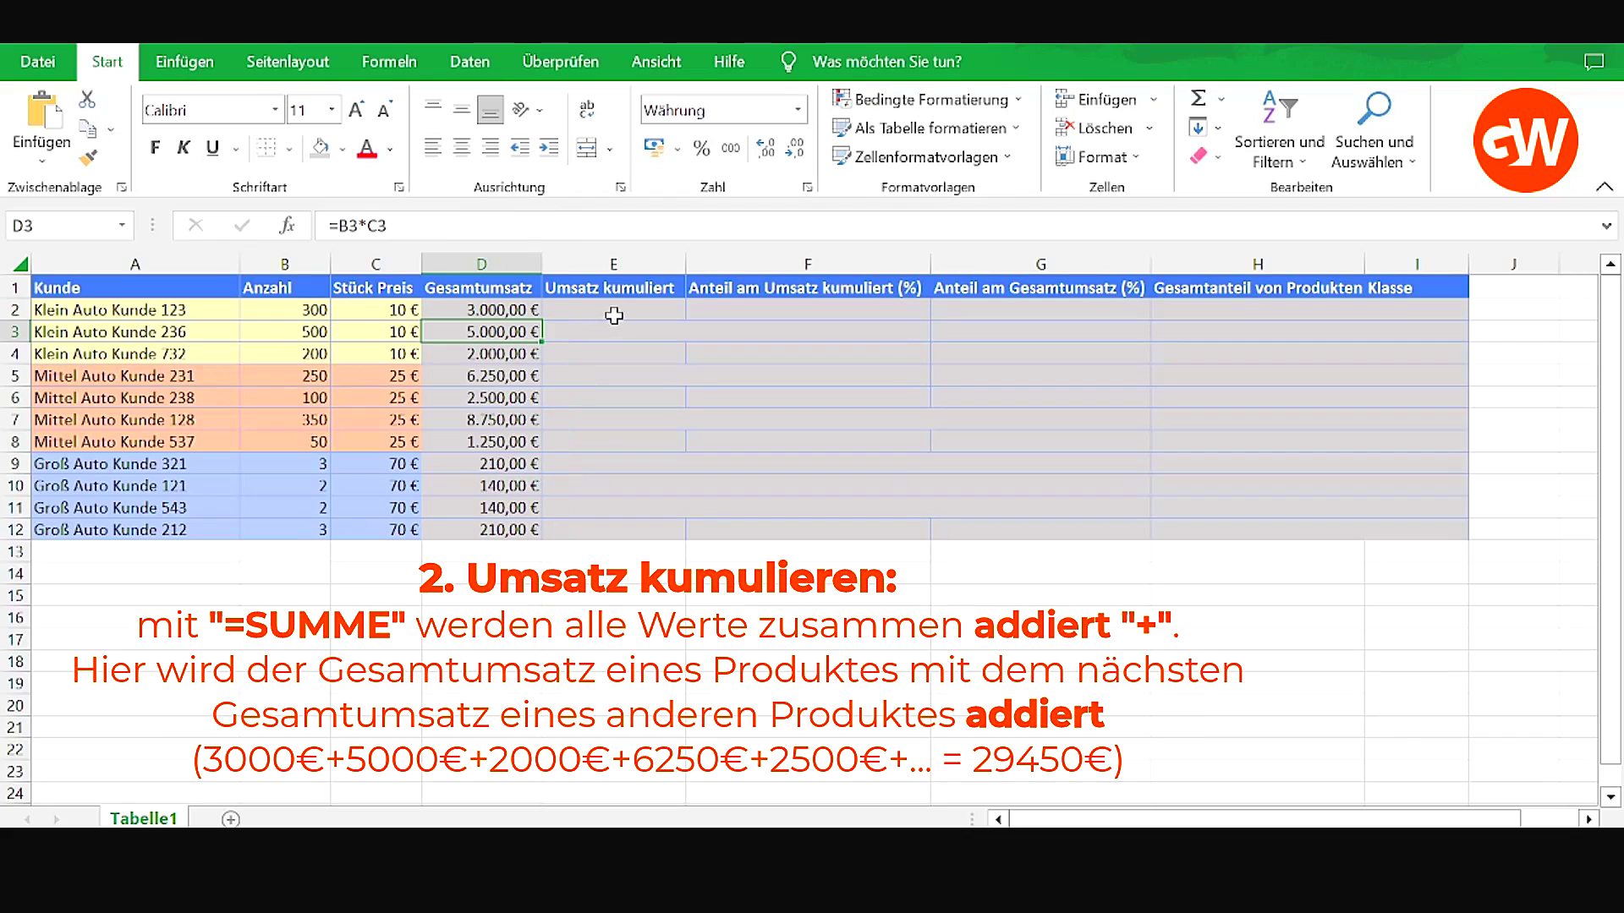
# Fill E2:E12 with the running total =SUMME($D$2:$D2), ending at 29.450,00 €.
pyautogui.click(614, 311)
pyautogui.press('F2')
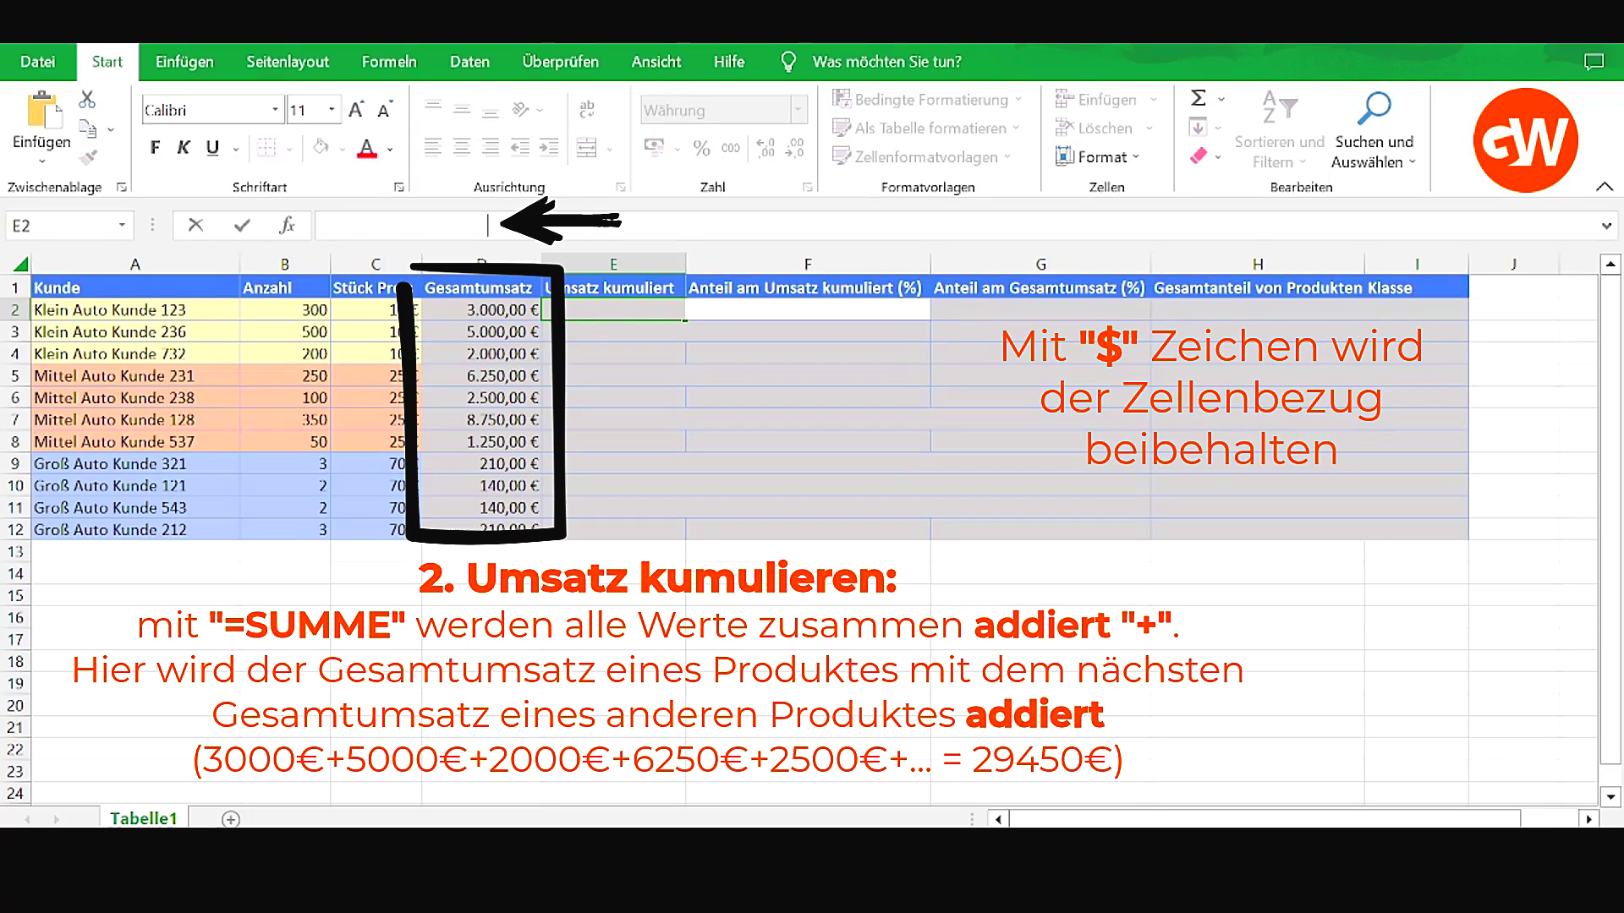
pyautogui.write('=SUMME($D$2:$D2)')
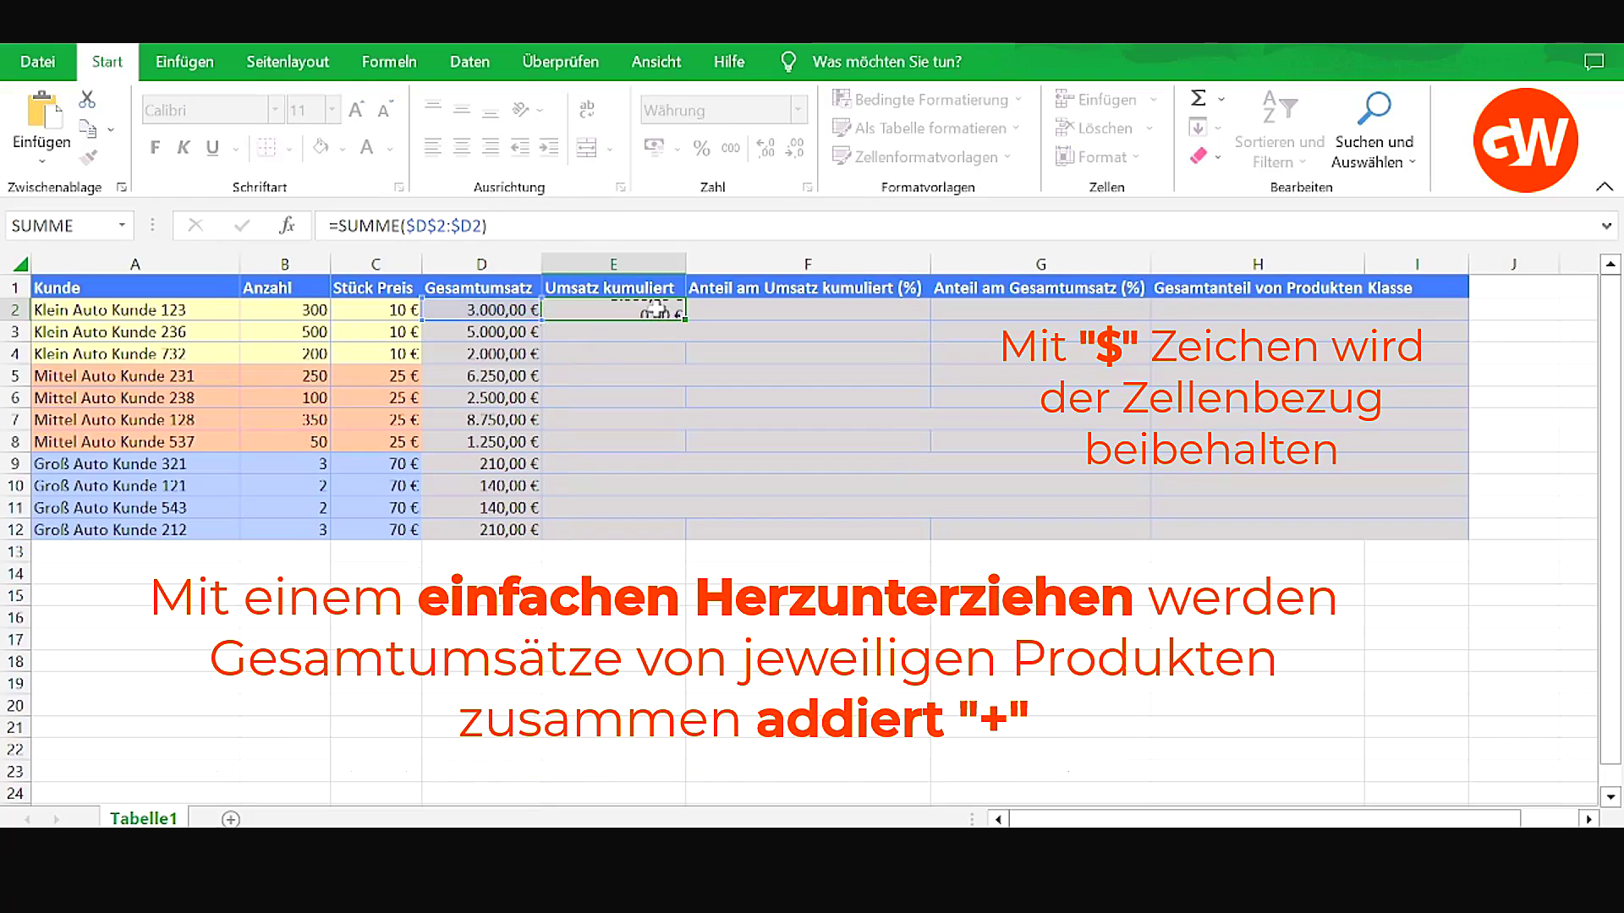
pyautogui.press('Return')
pyautogui.click(658, 313)
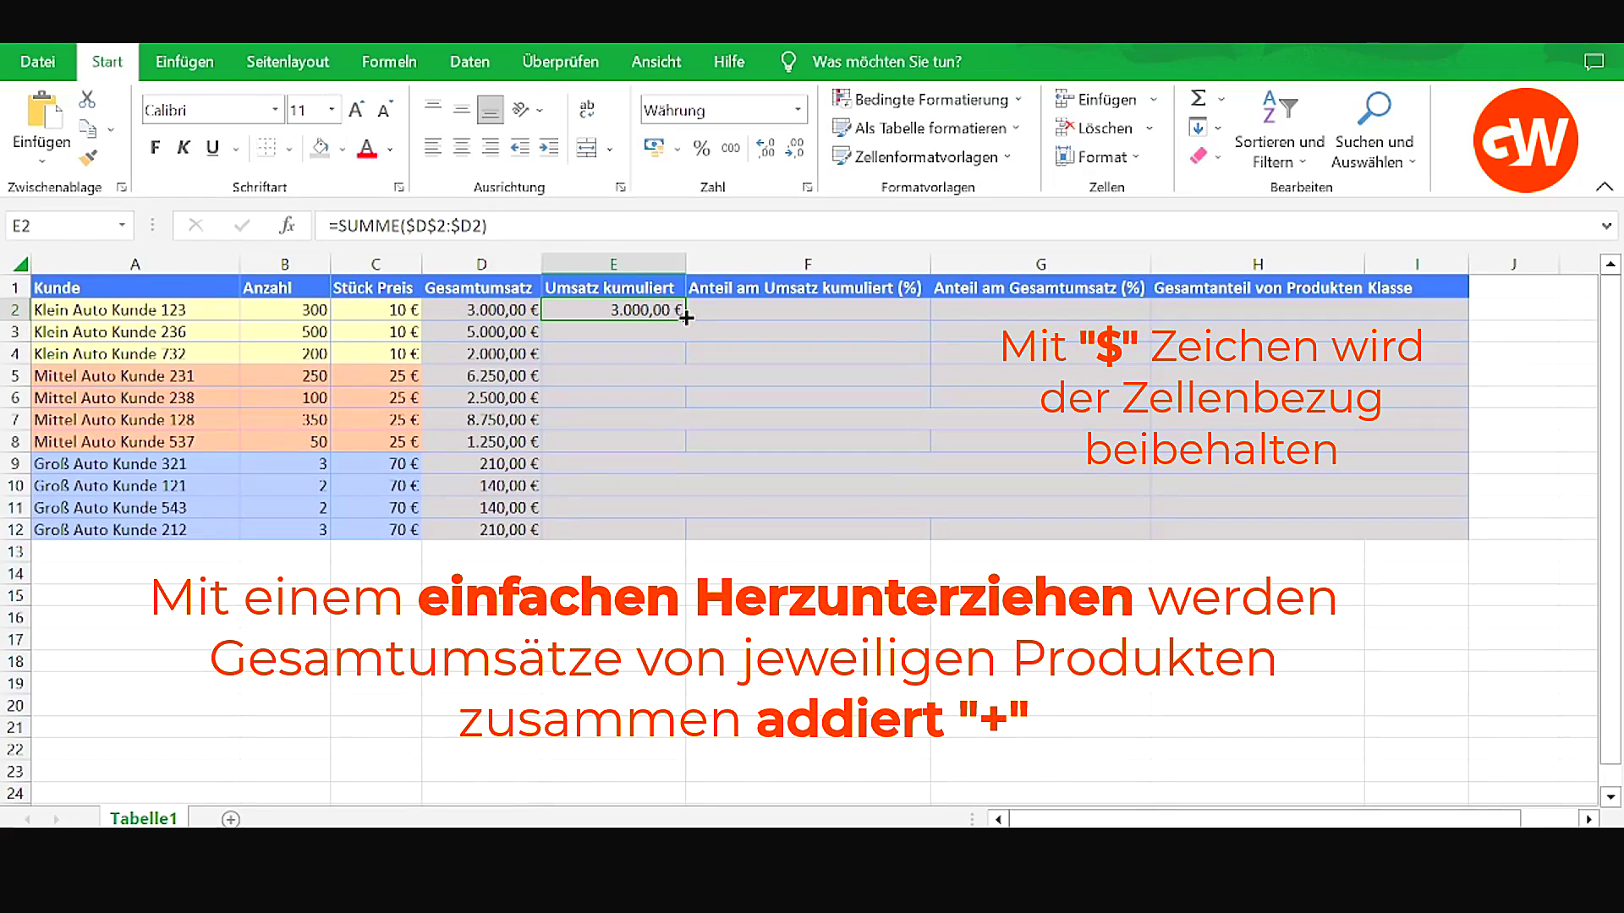
pyautogui.moveTo(686, 317); pyautogui.dragTo(671, 535)
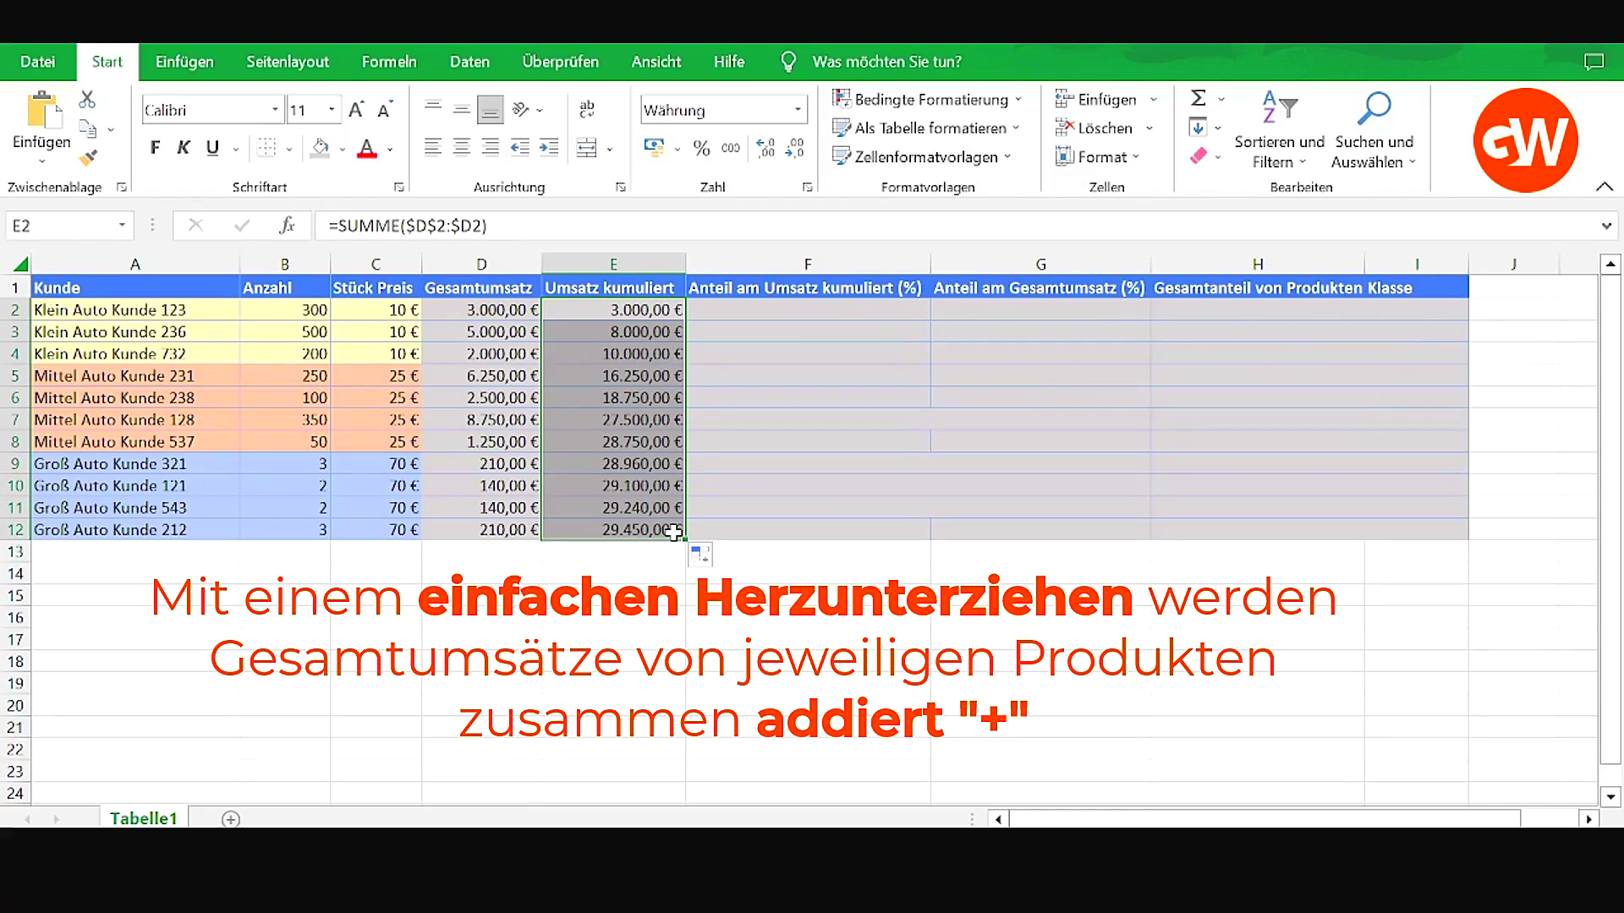
# Fill F2:F12 with =E2/E$12, rising from 10,19% to 100,00%.
pyautogui.click(755, 309)
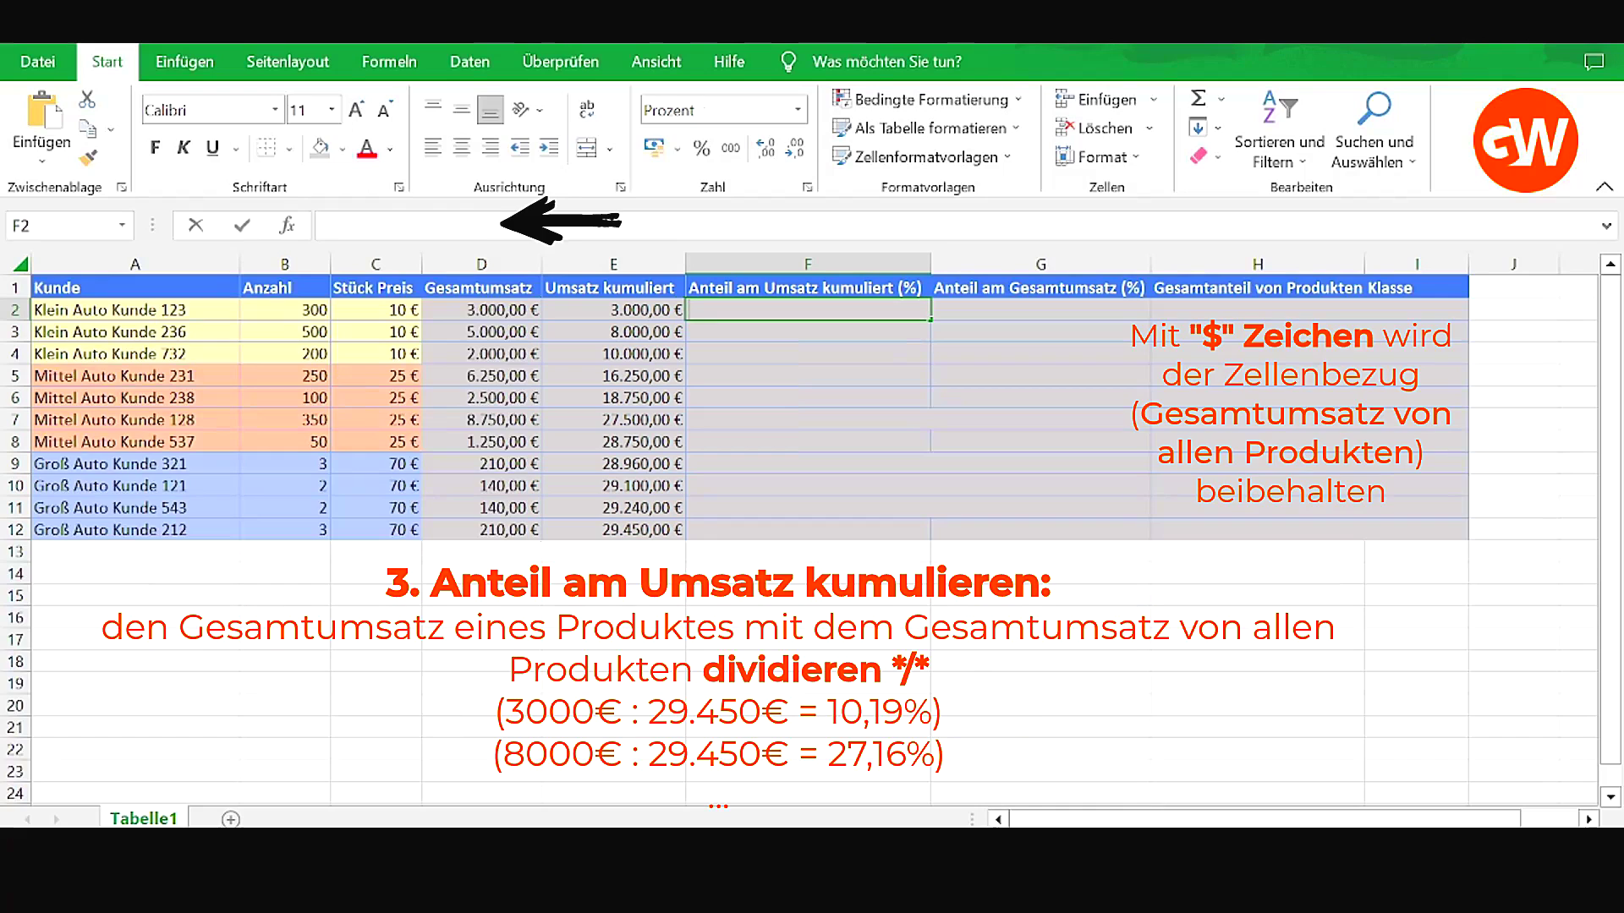
pyautogui.write('=E2/$E12')
pyautogui.press('Delete')
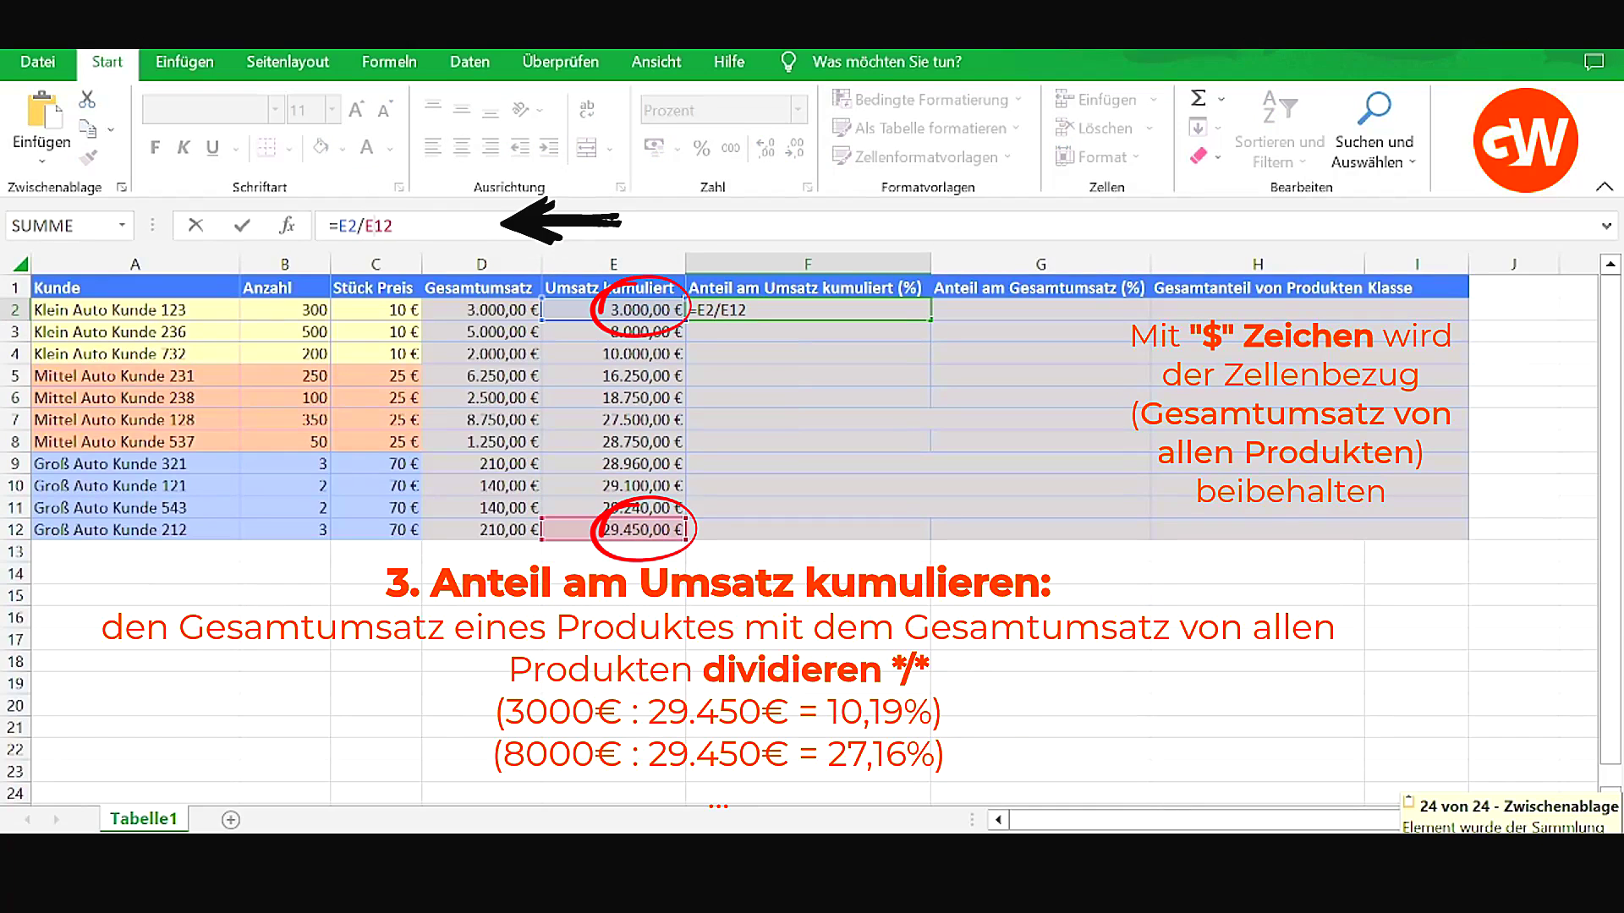
pyautogui.write('$')
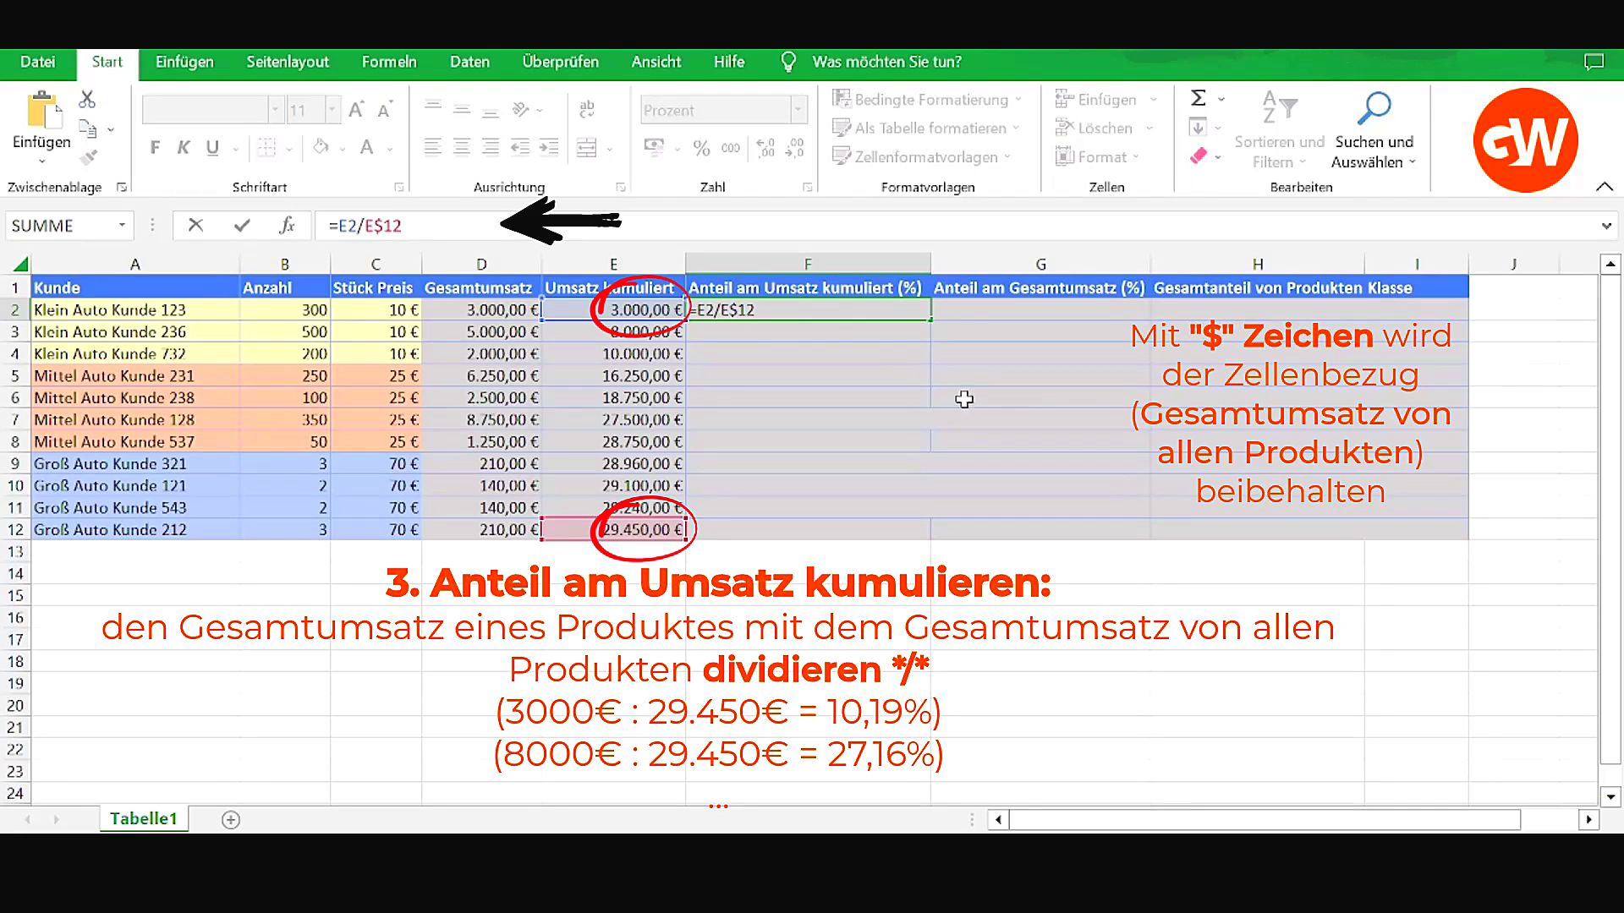
pyautogui.press('Return')
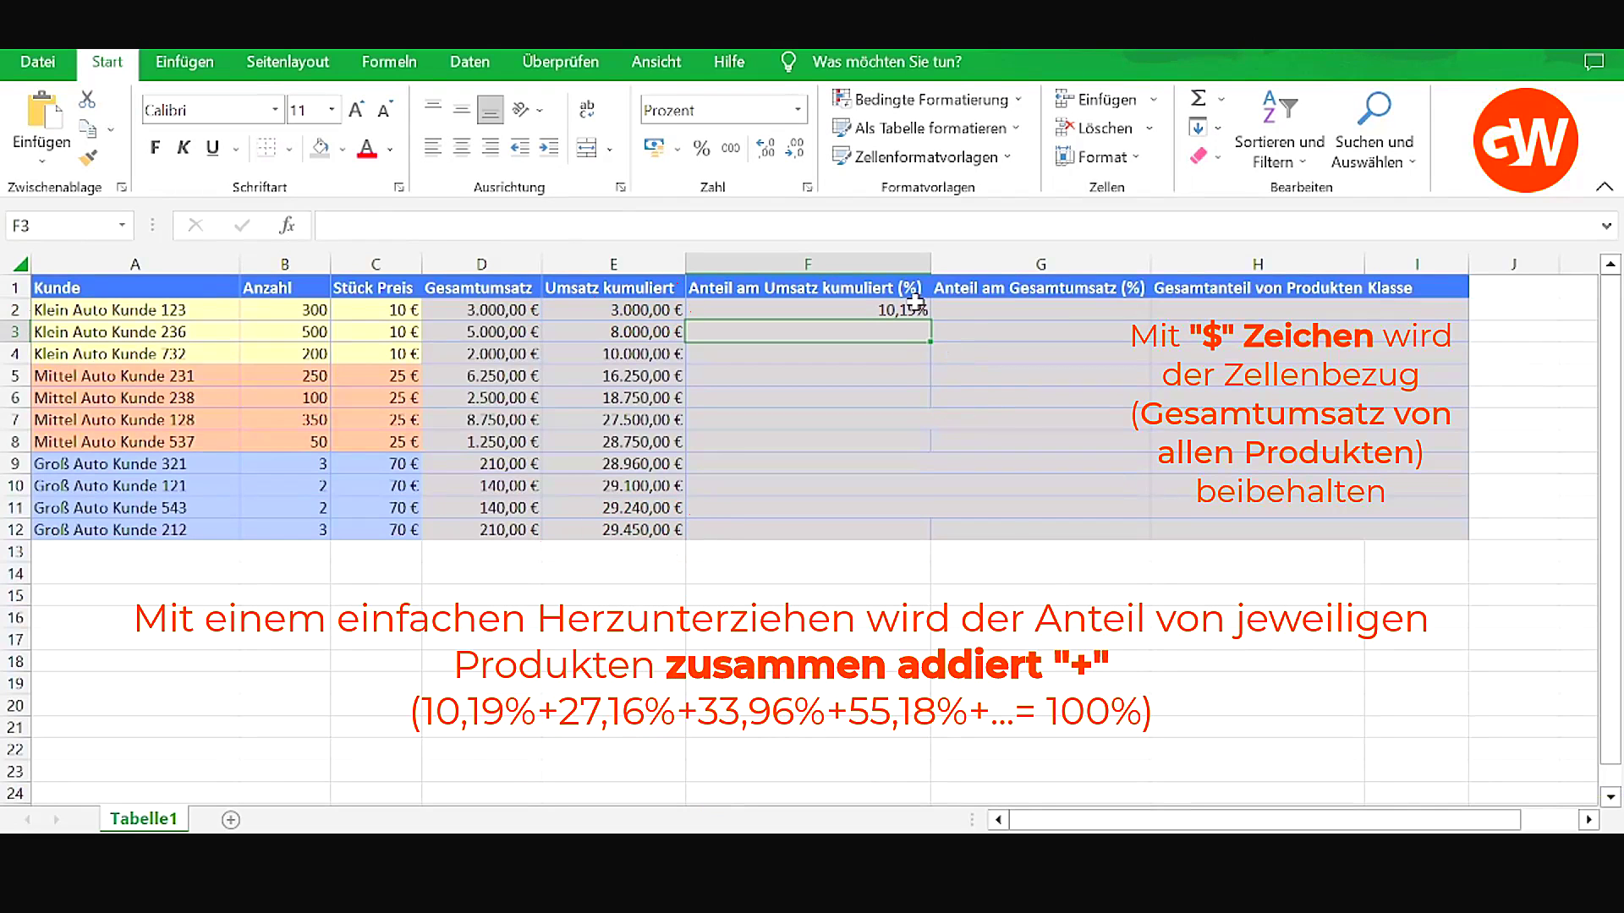
pyautogui.click(922, 311)
pyautogui.moveTo(931, 321); pyautogui.dragTo(926, 535)
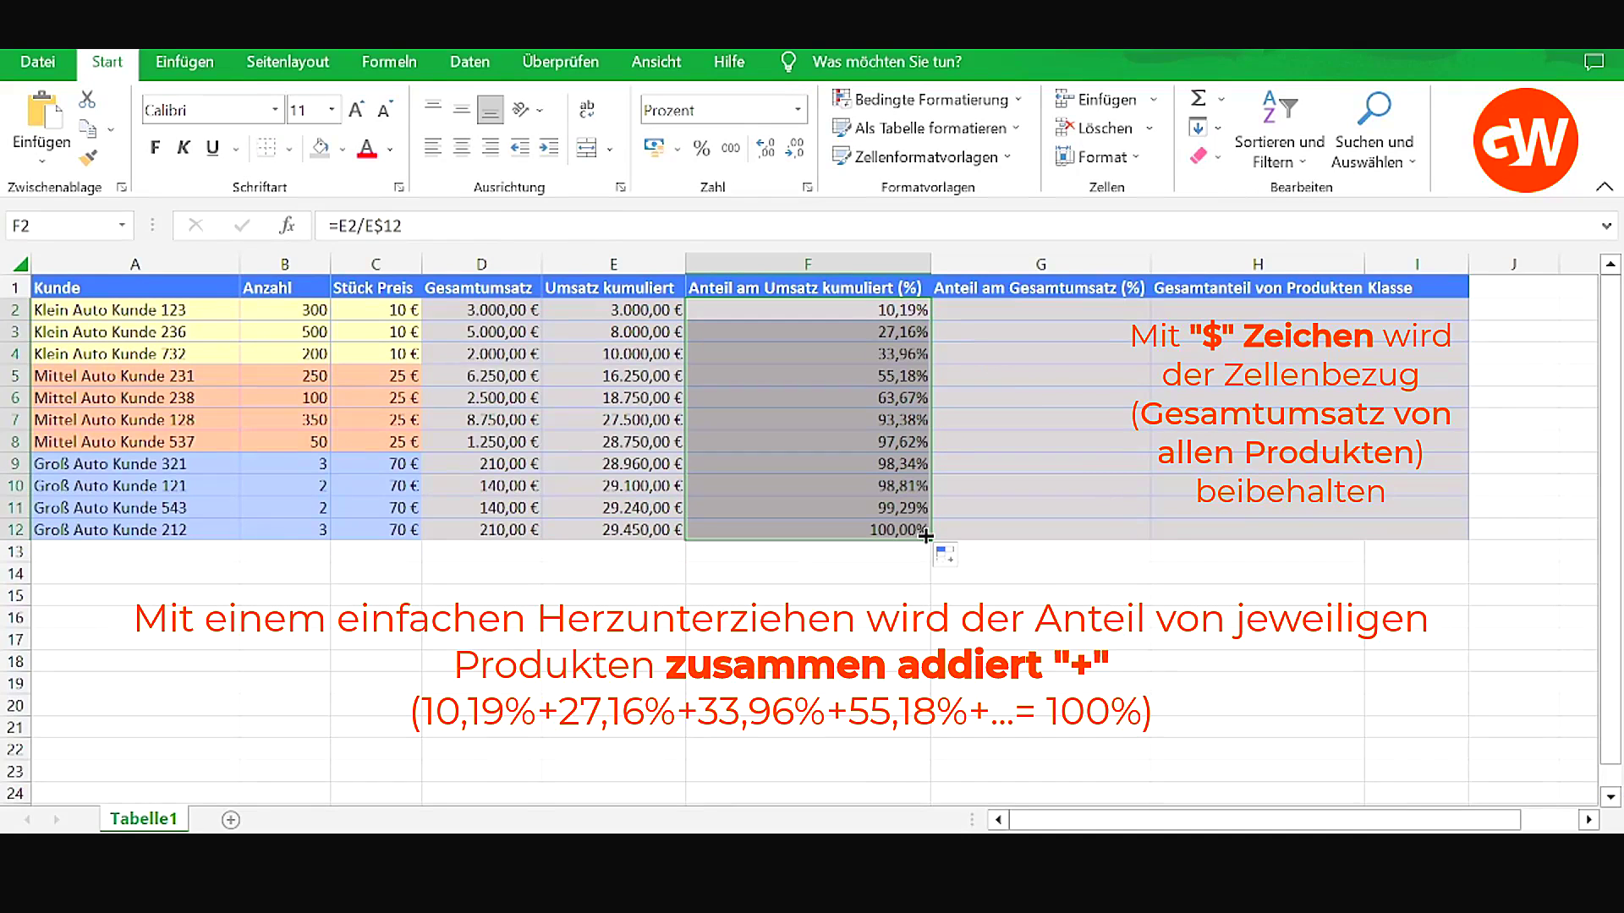
# Enter the share formula =D2*1/E$12 in G2 (10,19%) and copy it down toward G12.
pyautogui.click(988, 311)
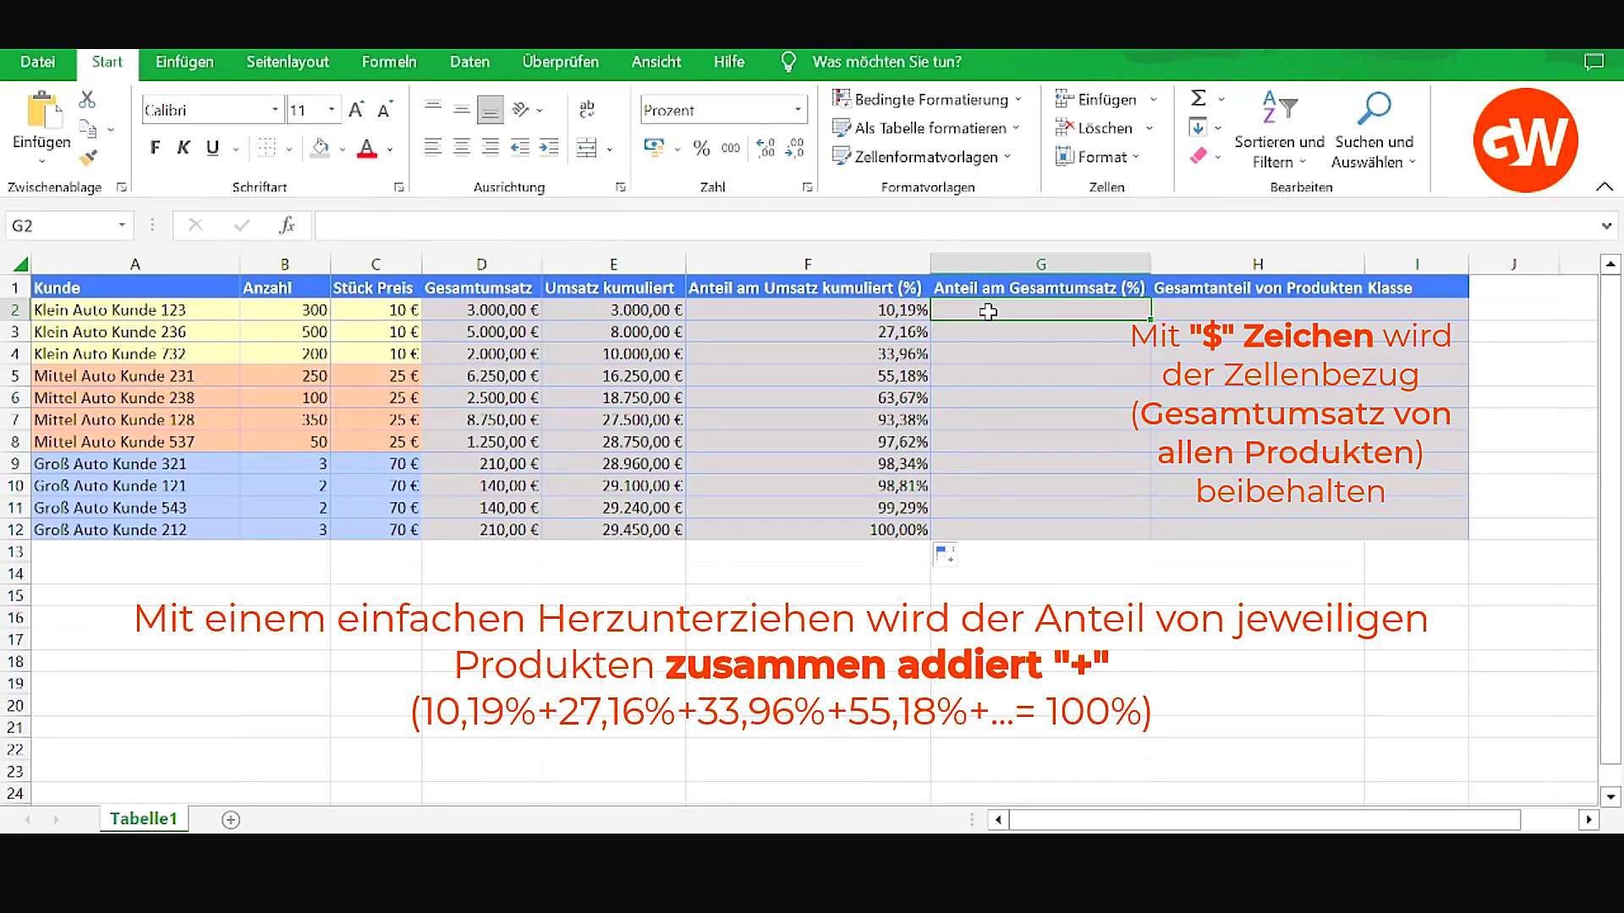
pyautogui.press('F2')
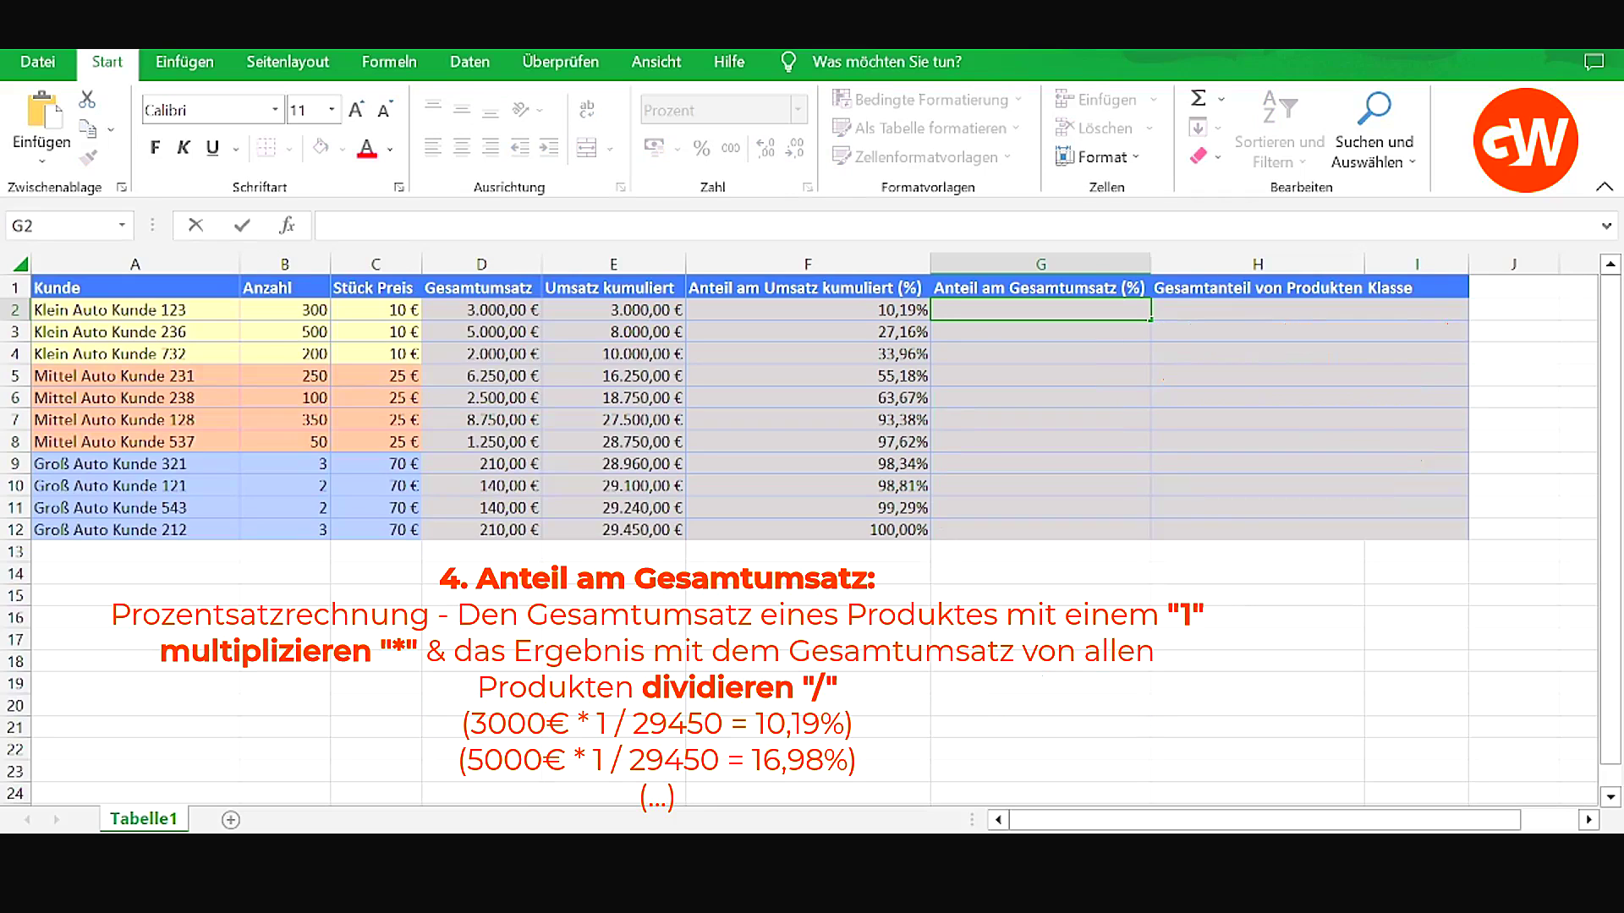
pyautogui.write('=')
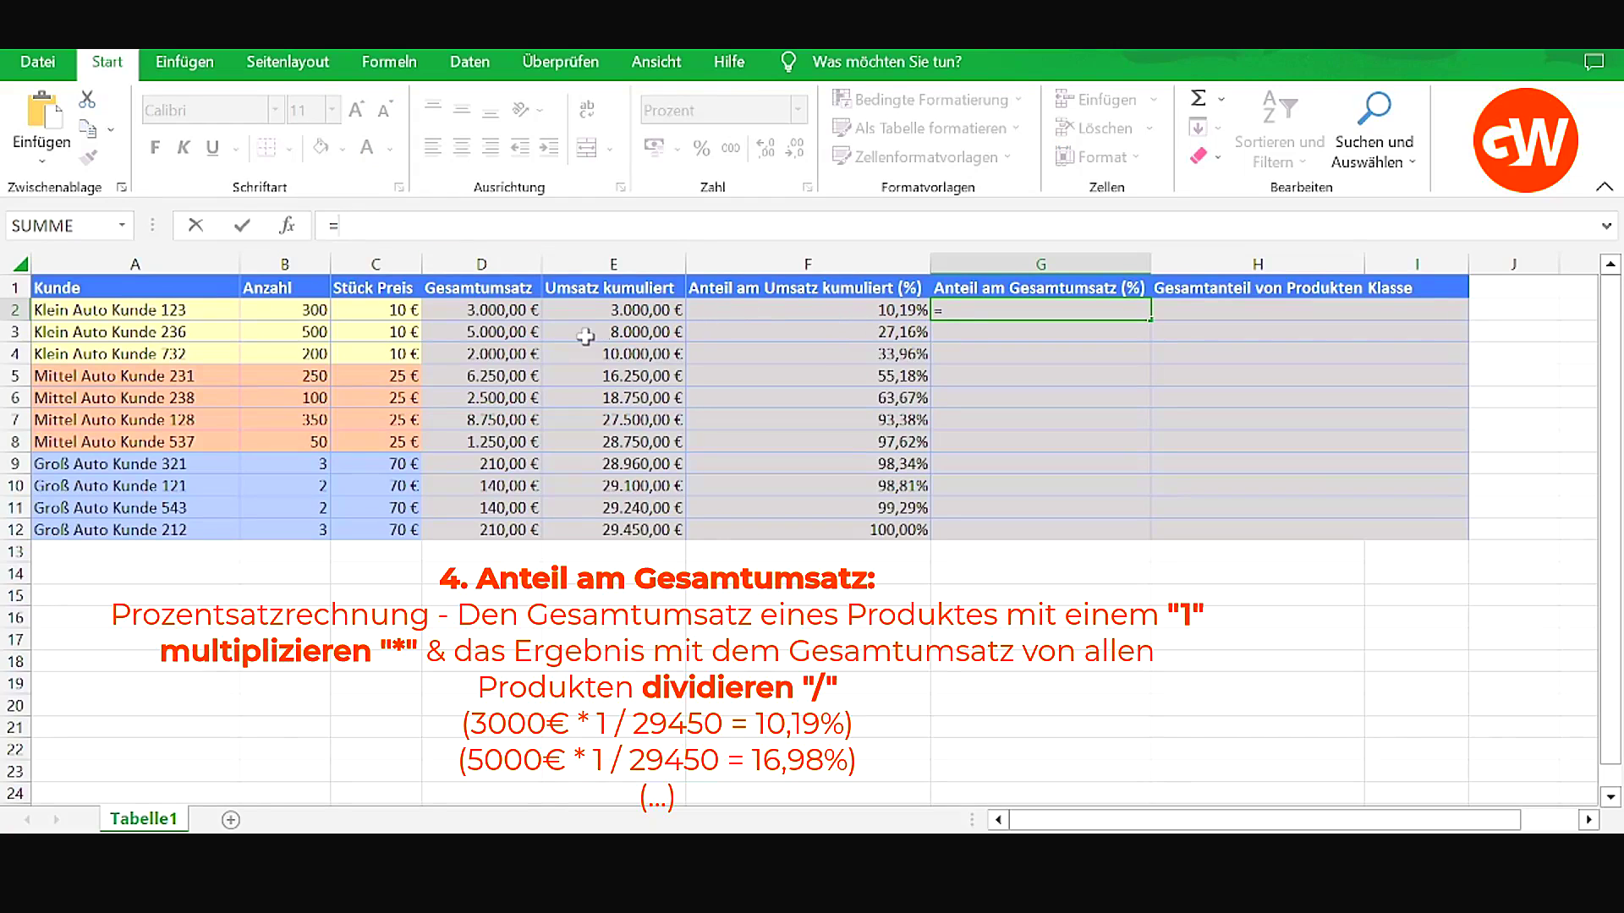
pyautogui.click(488, 310)
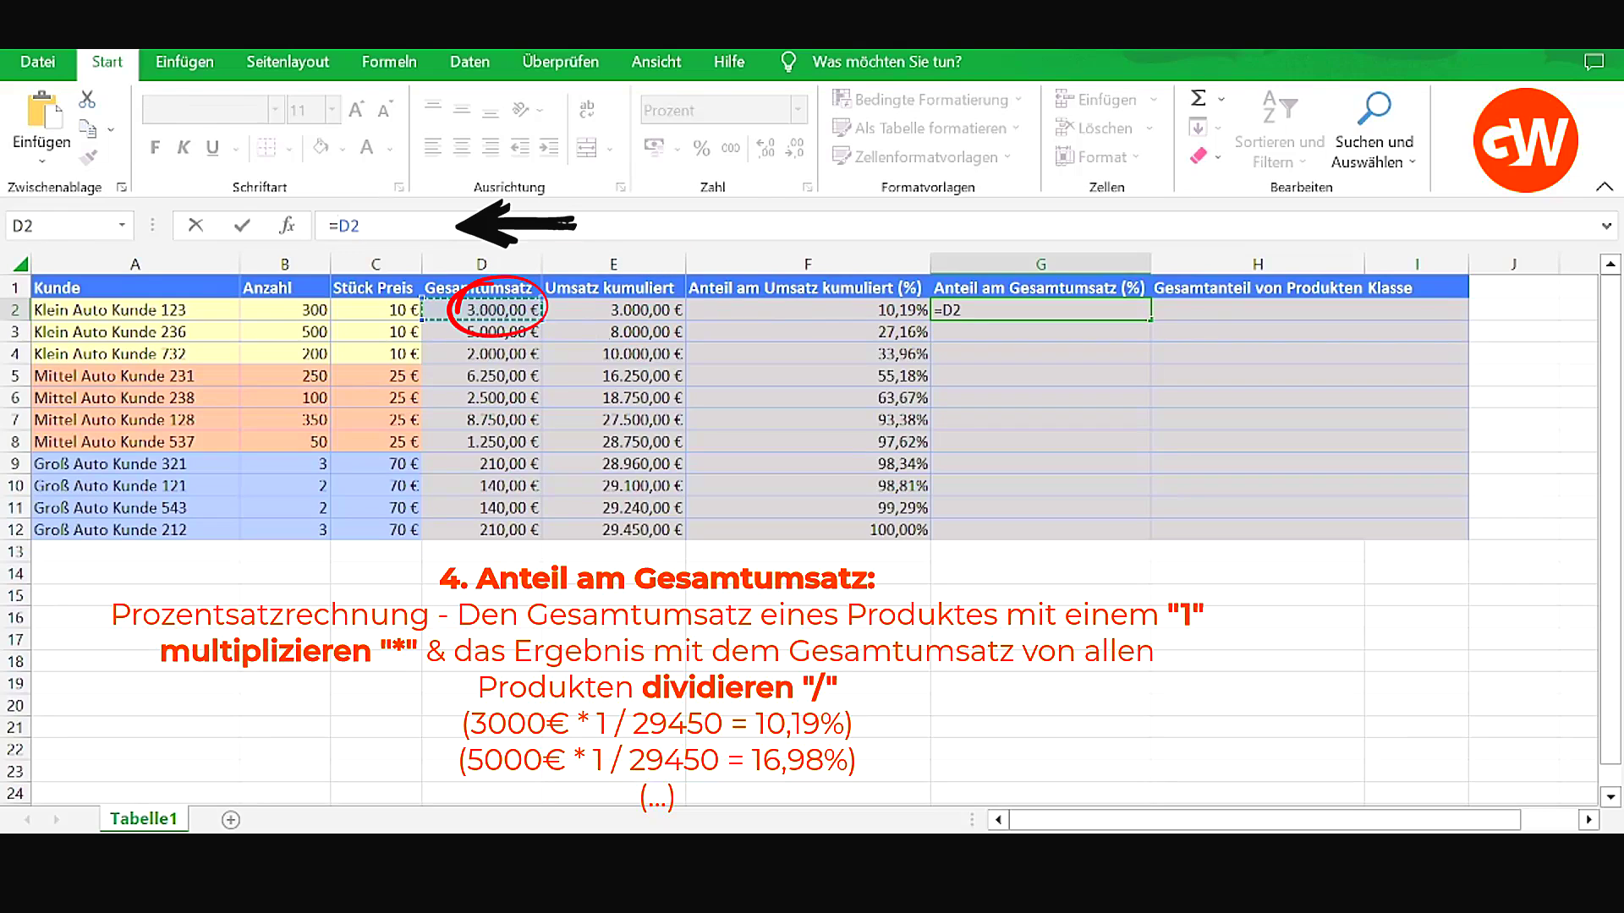
pyautogui.write('*')
pyautogui.click(649, 532)
pyautogui.click(386, 225)
pyautogui.write('$12')
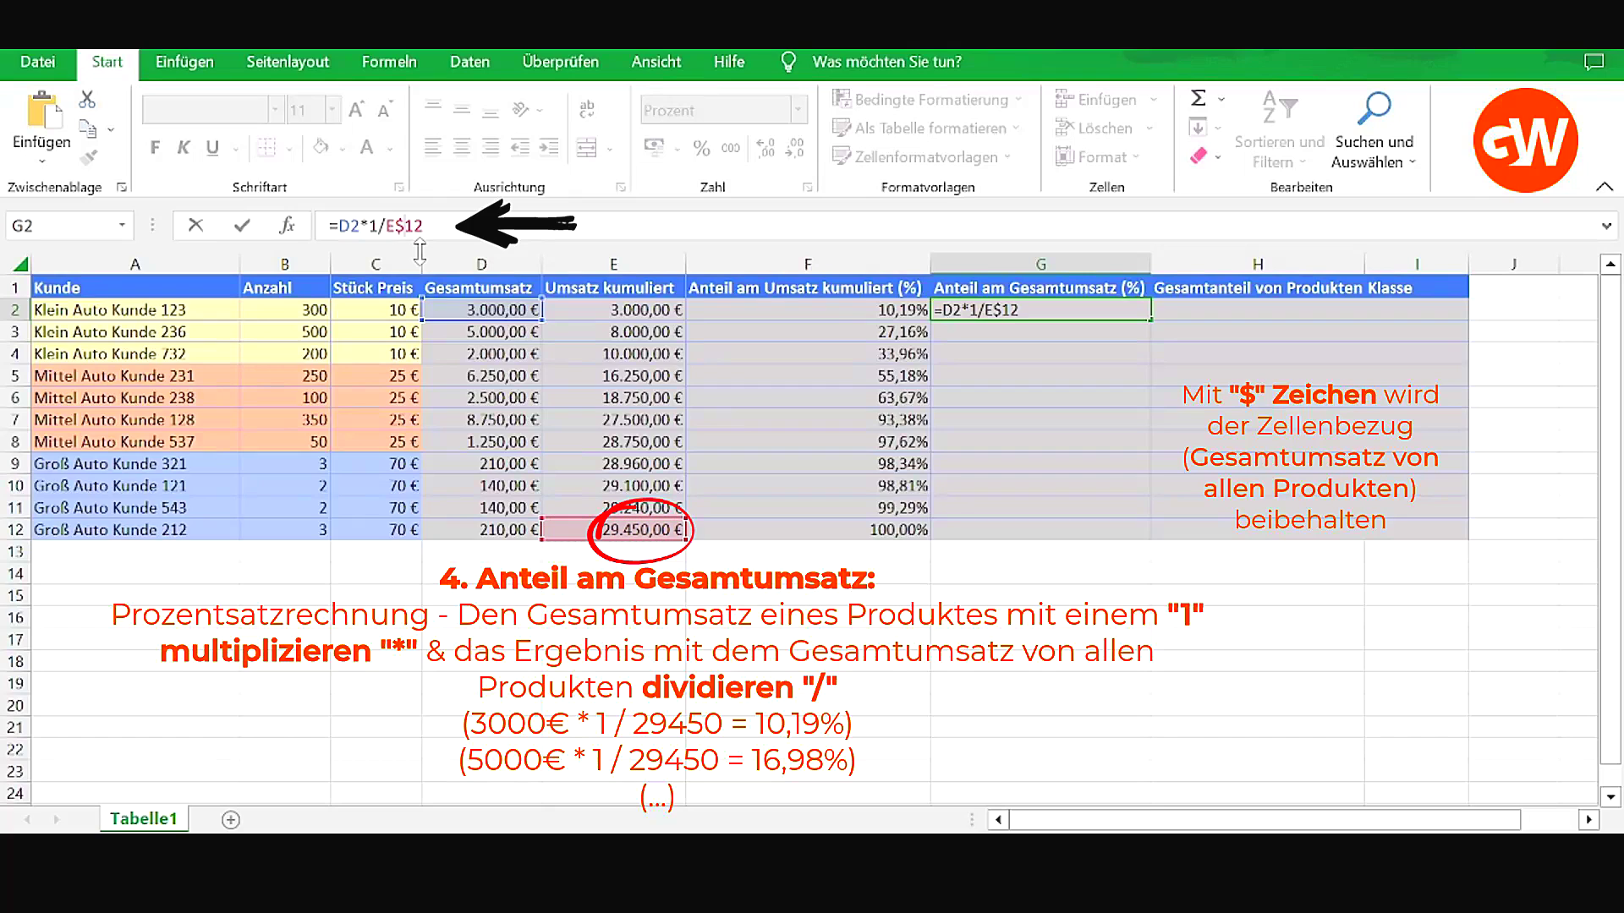
pyautogui.press('Return')
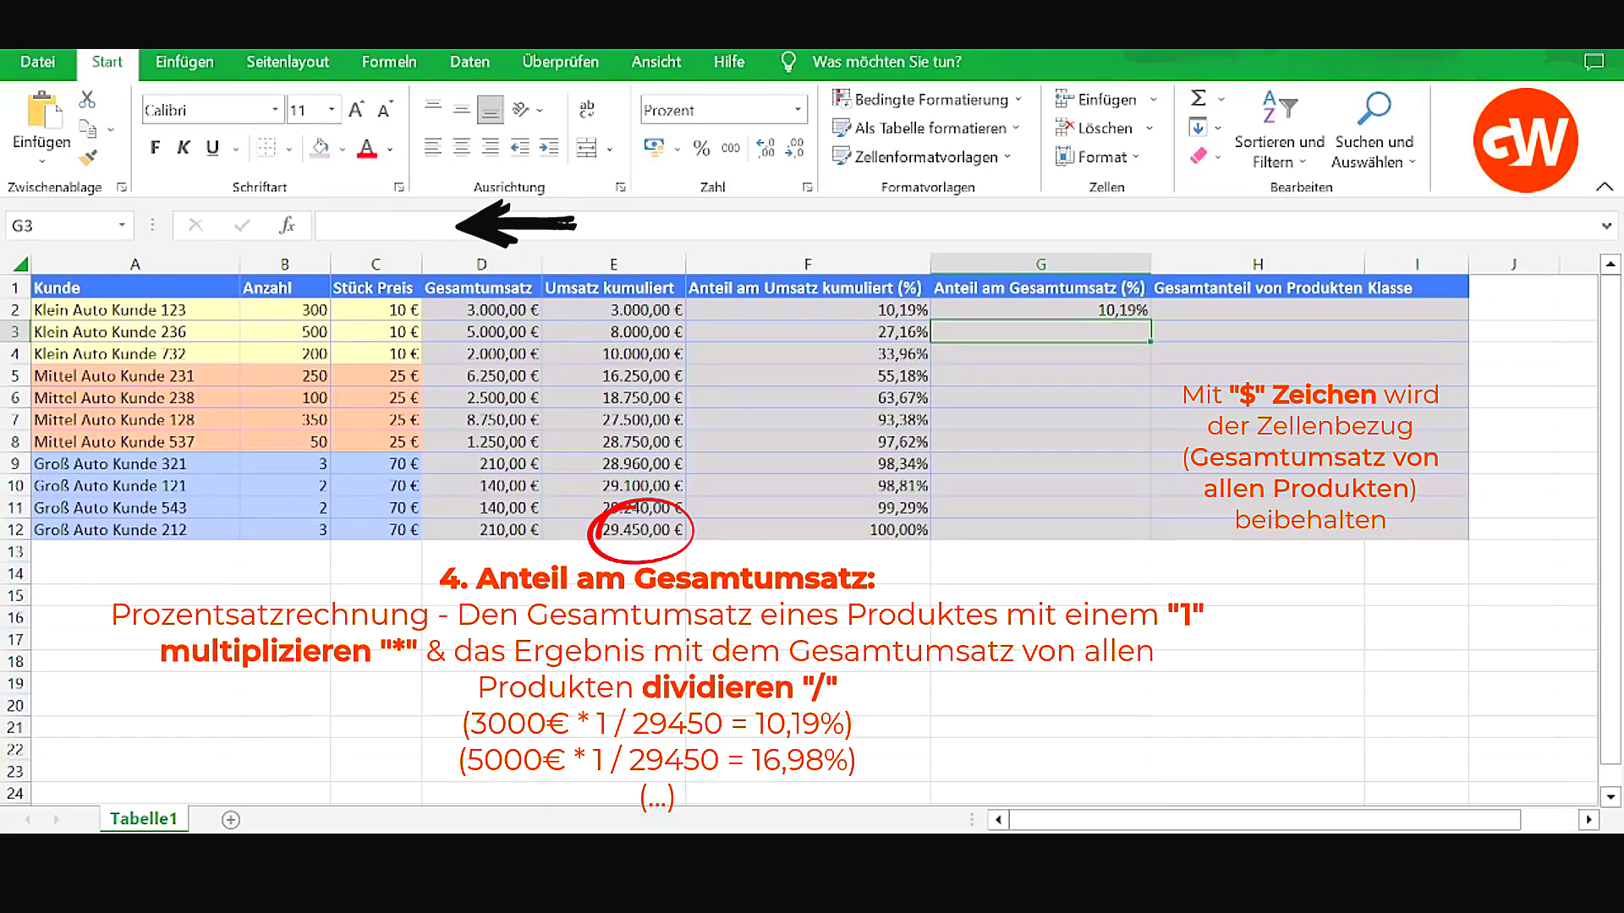
pyautogui.click(1143, 310)
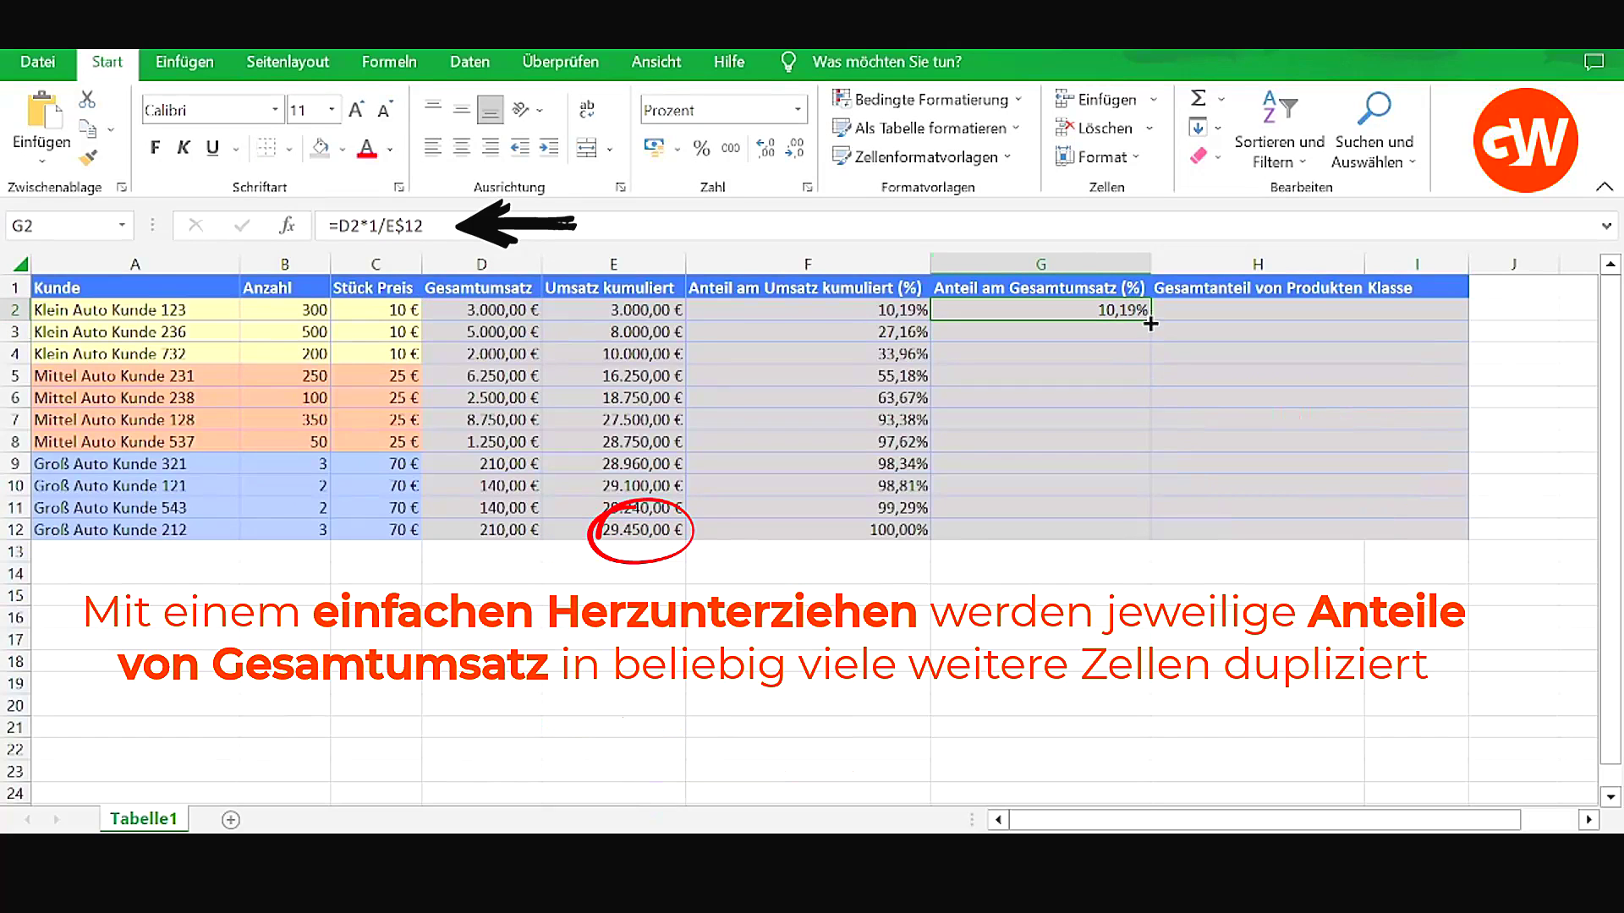
pyautogui.moveTo(1150, 324); pyautogui.dragTo(1155, 545)
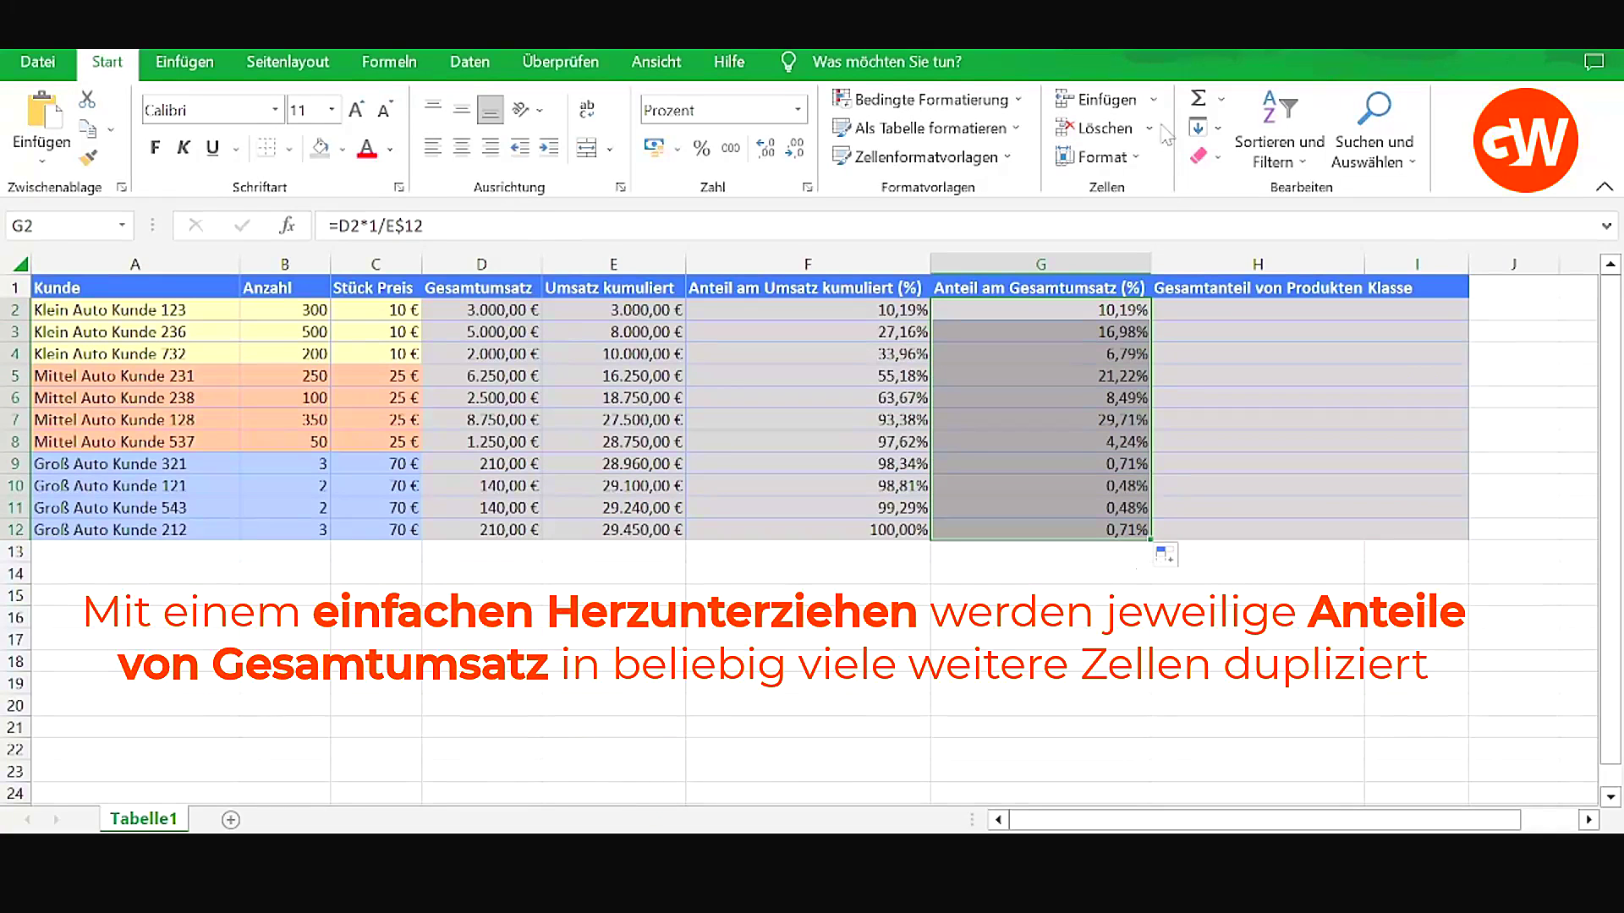
# Sum the small-car shares G2:G4 in H4 with =SUMME(G2:G4), giving 33,96%.
pyautogui.click(1223, 310)
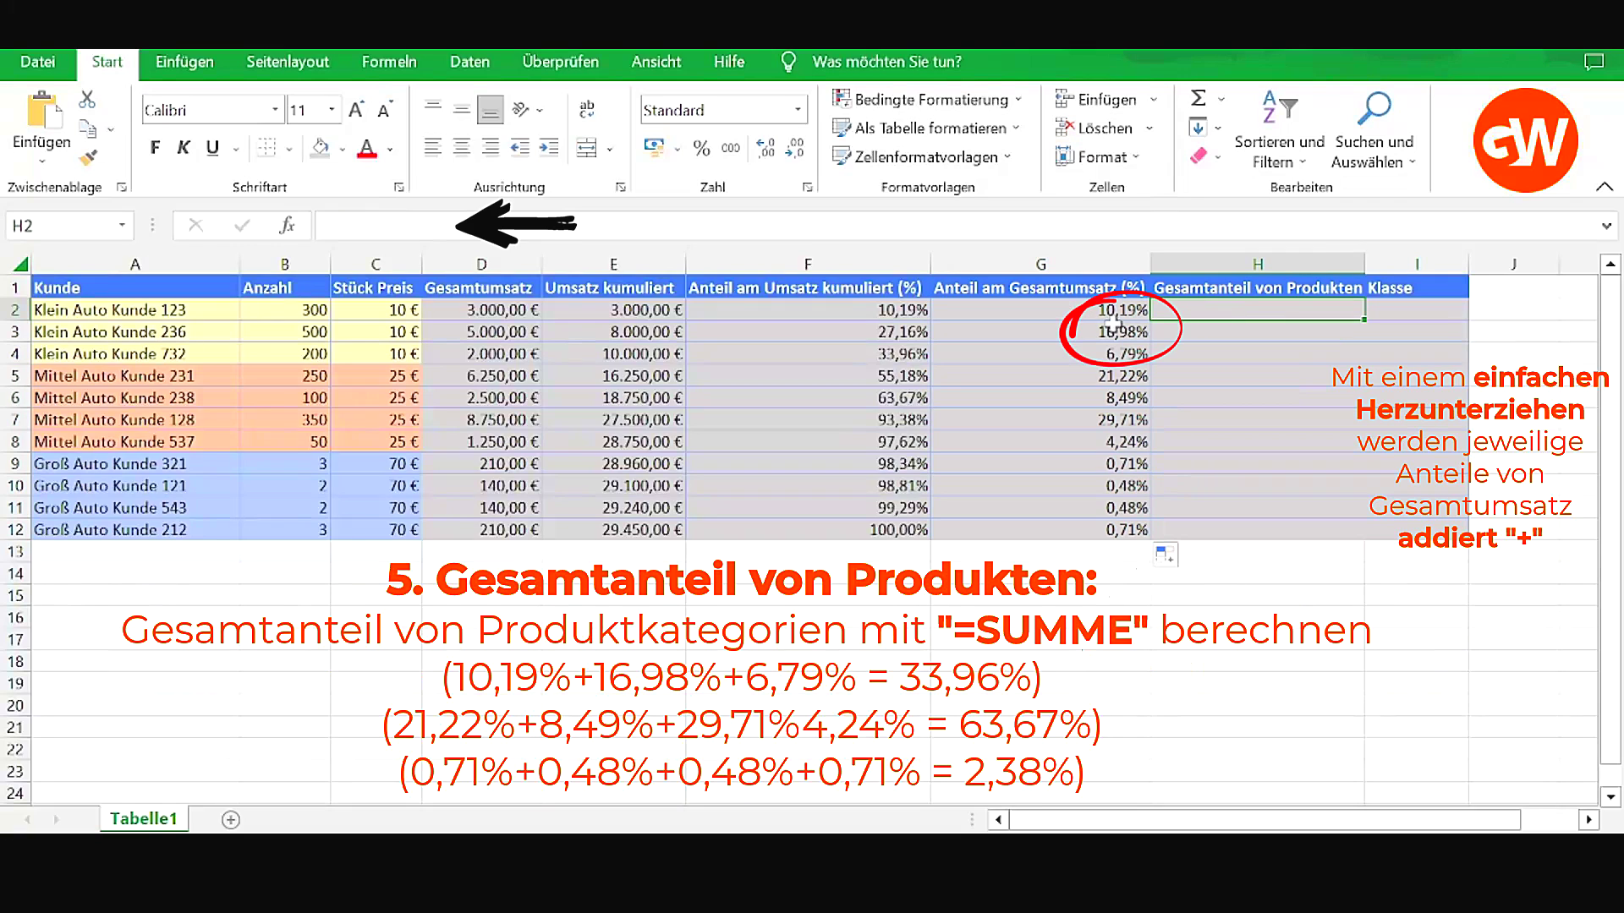
pyautogui.doubleClick(1180, 354)
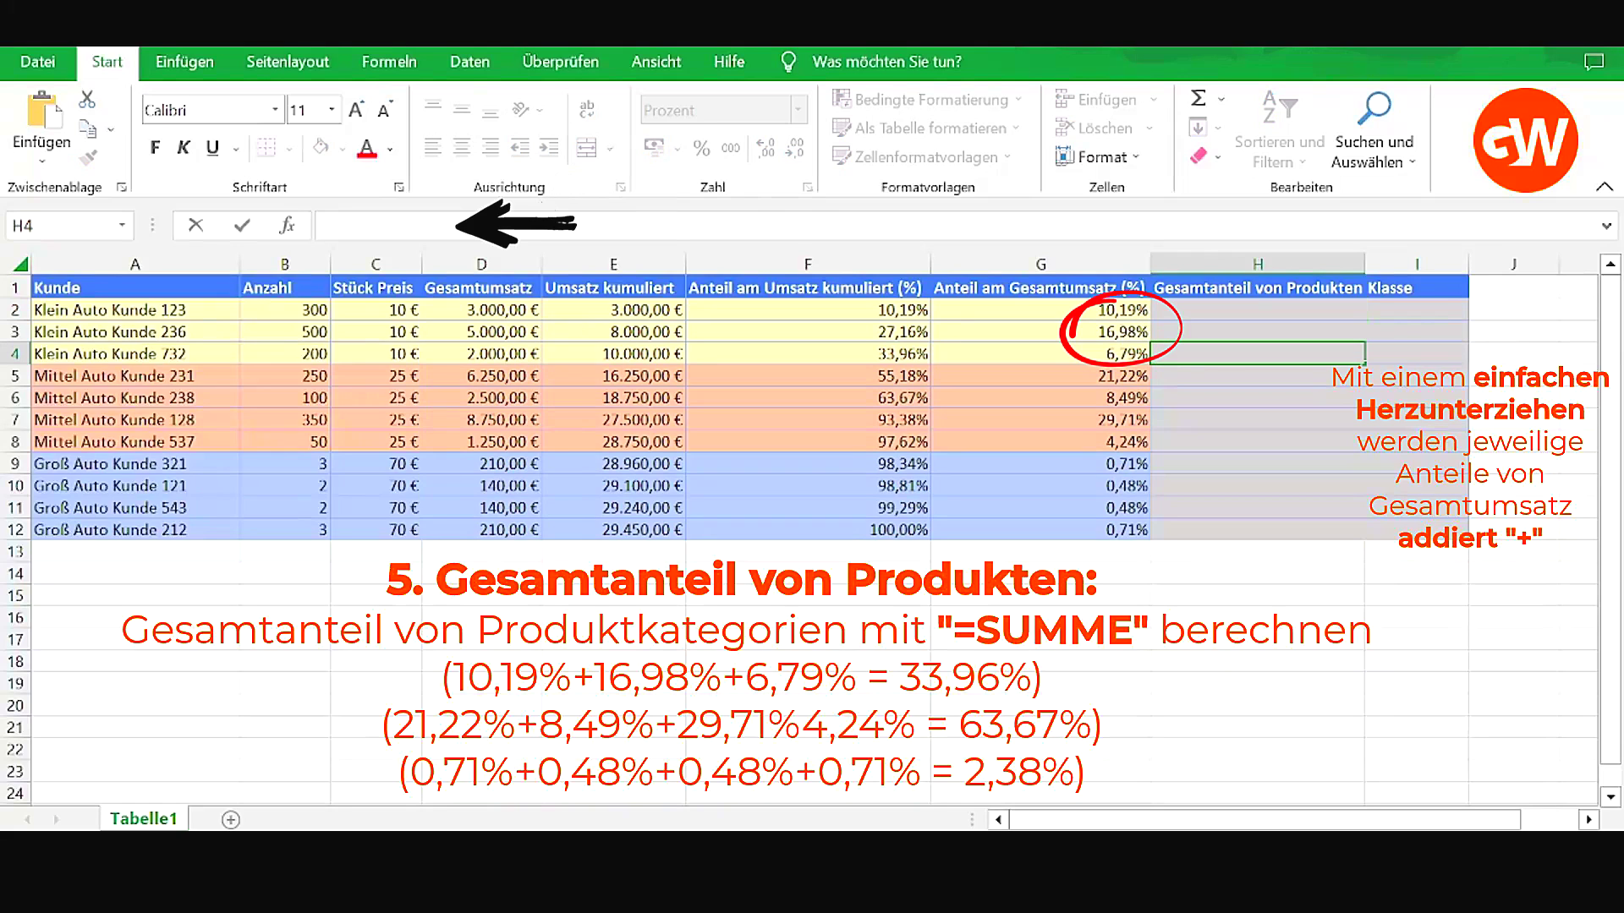
pyautogui.write('=S')
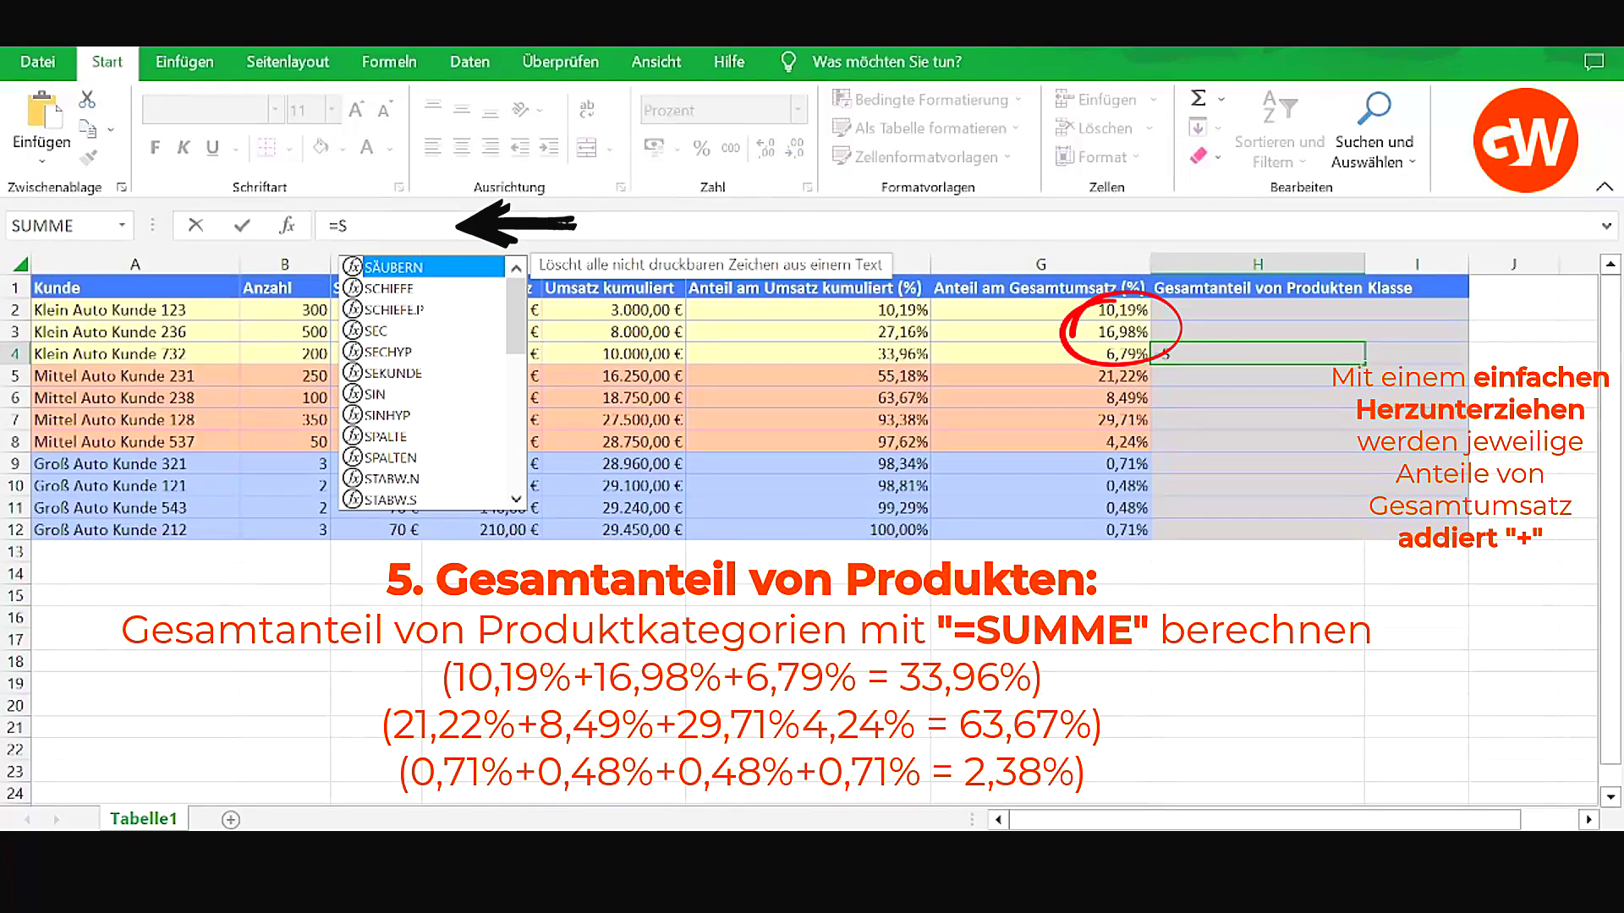
pyautogui.write('UMME8')
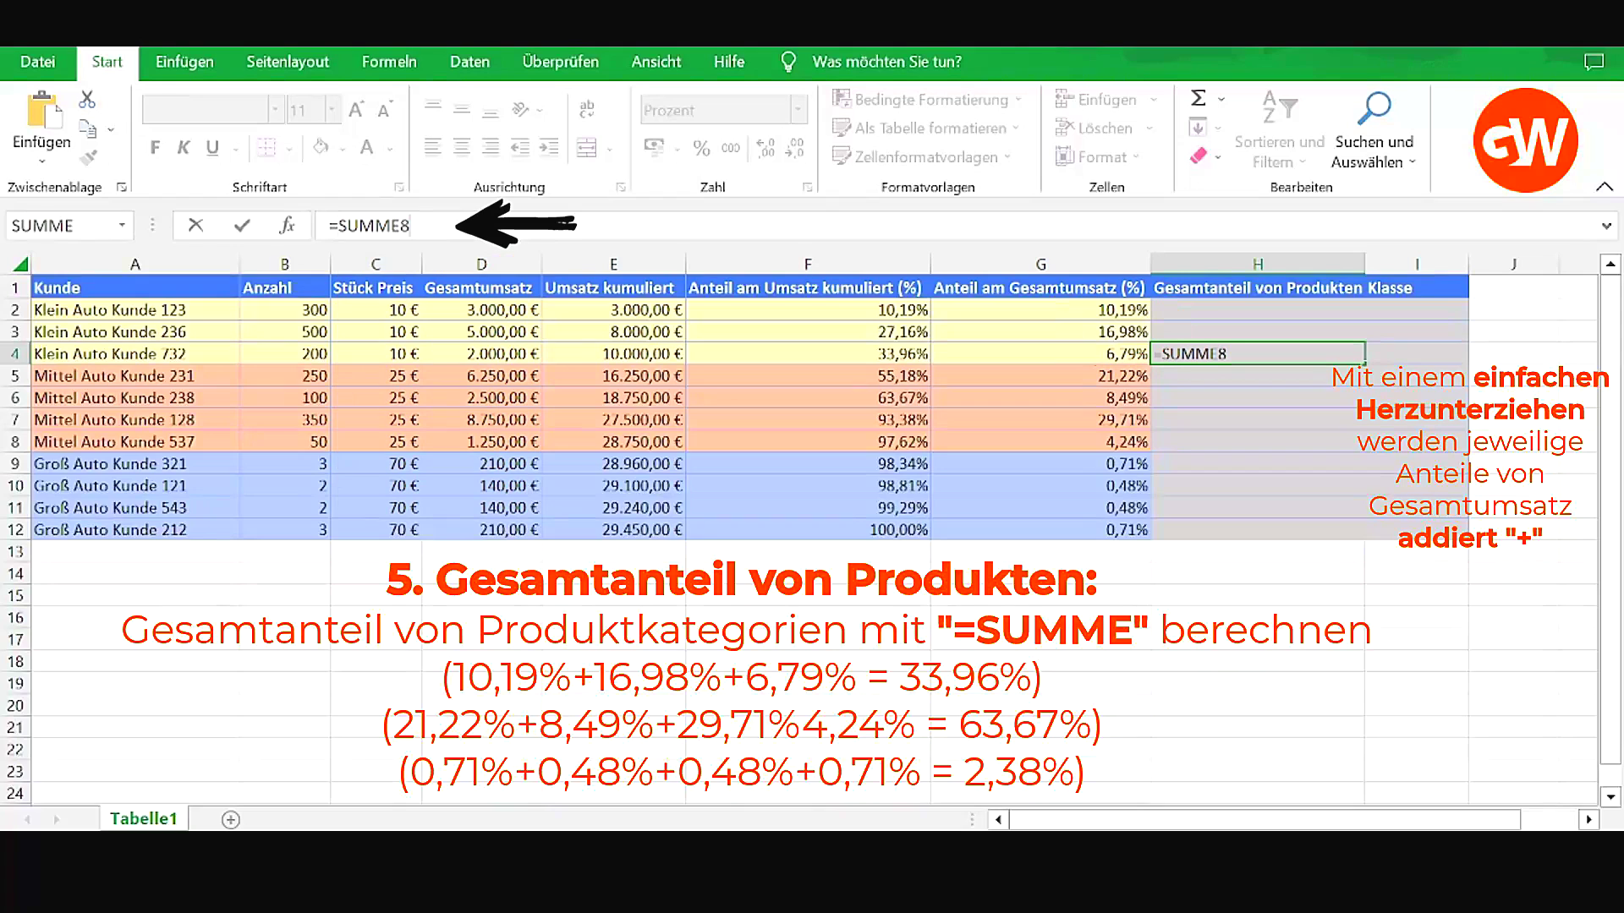
pyautogui.press('BackSpace')
pyautogui.write('(')
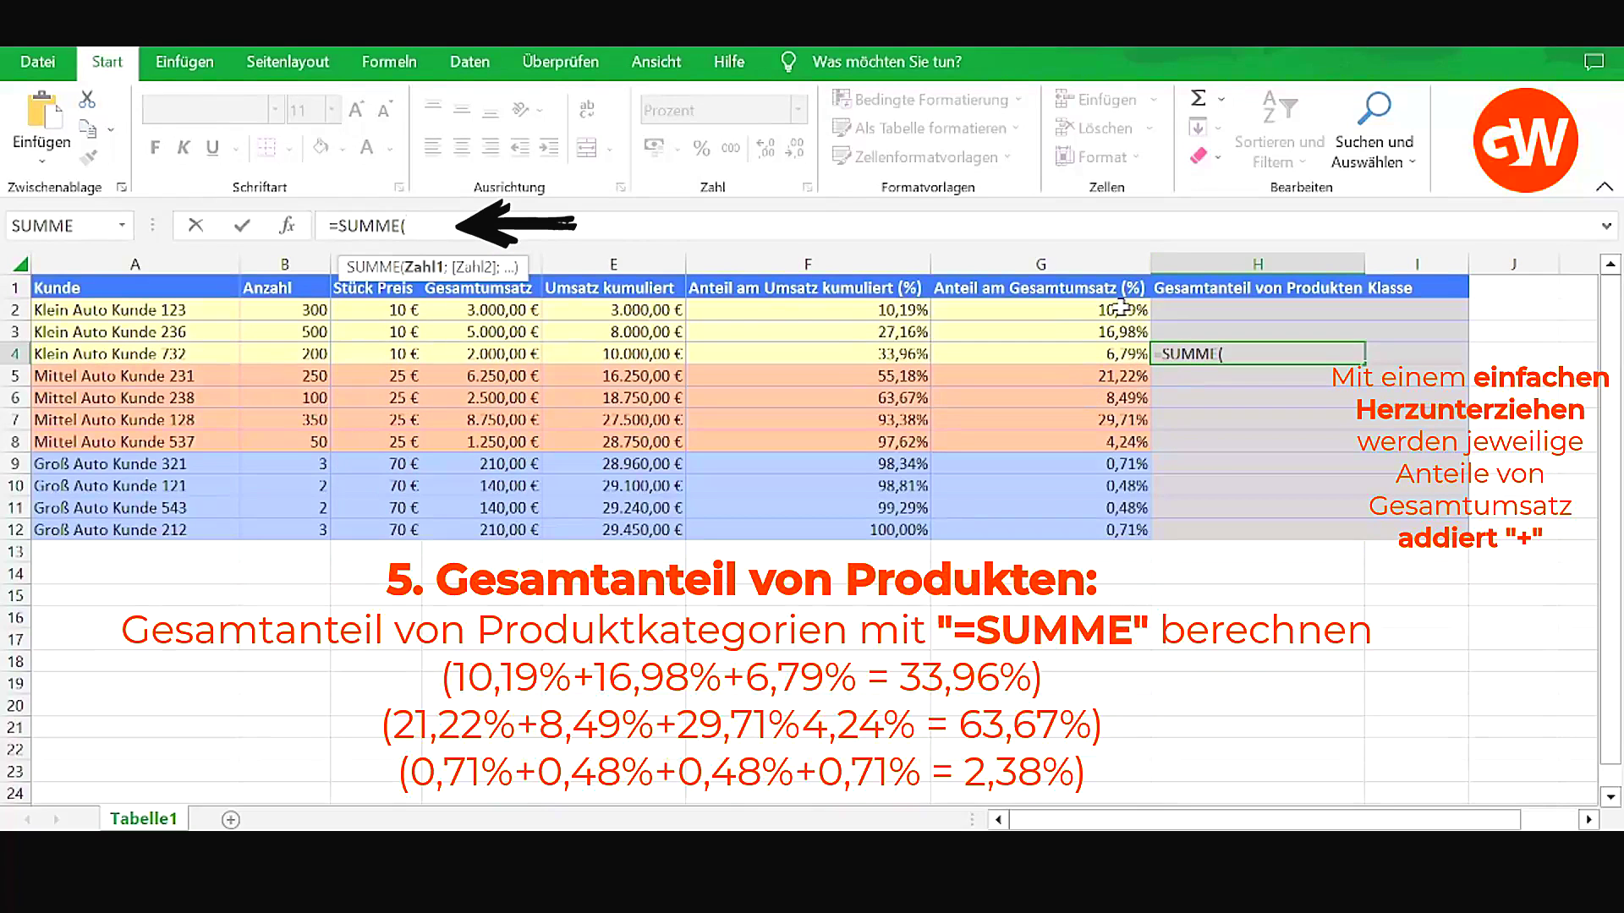
pyautogui.moveTo(1122, 306); pyautogui.dragTo(1122, 353)
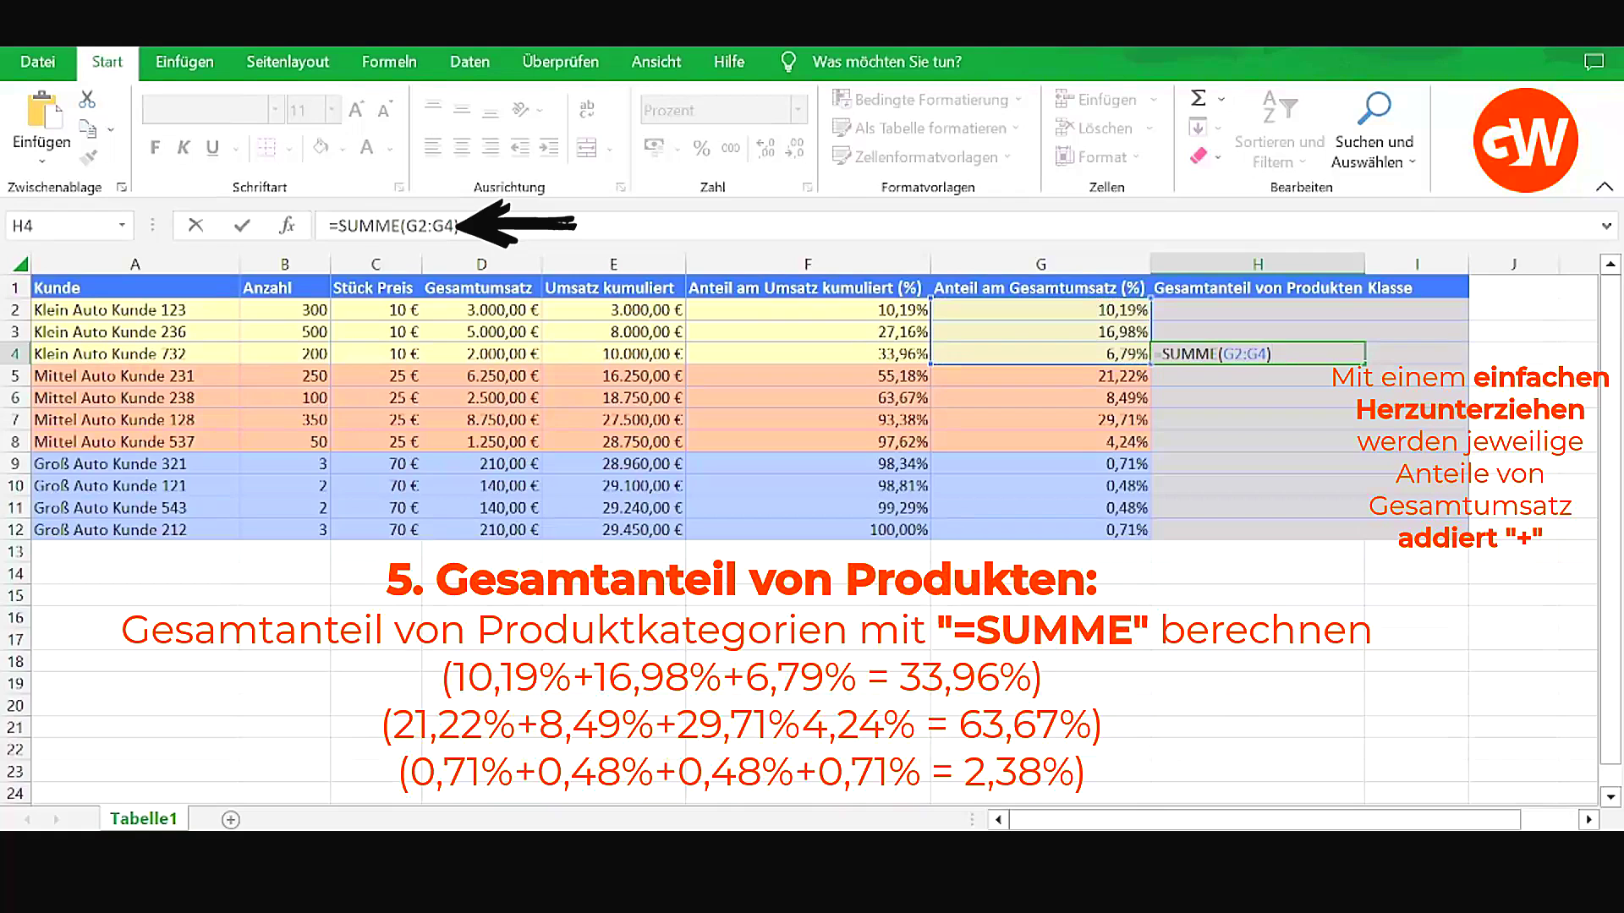
pyautogui.press('Return')
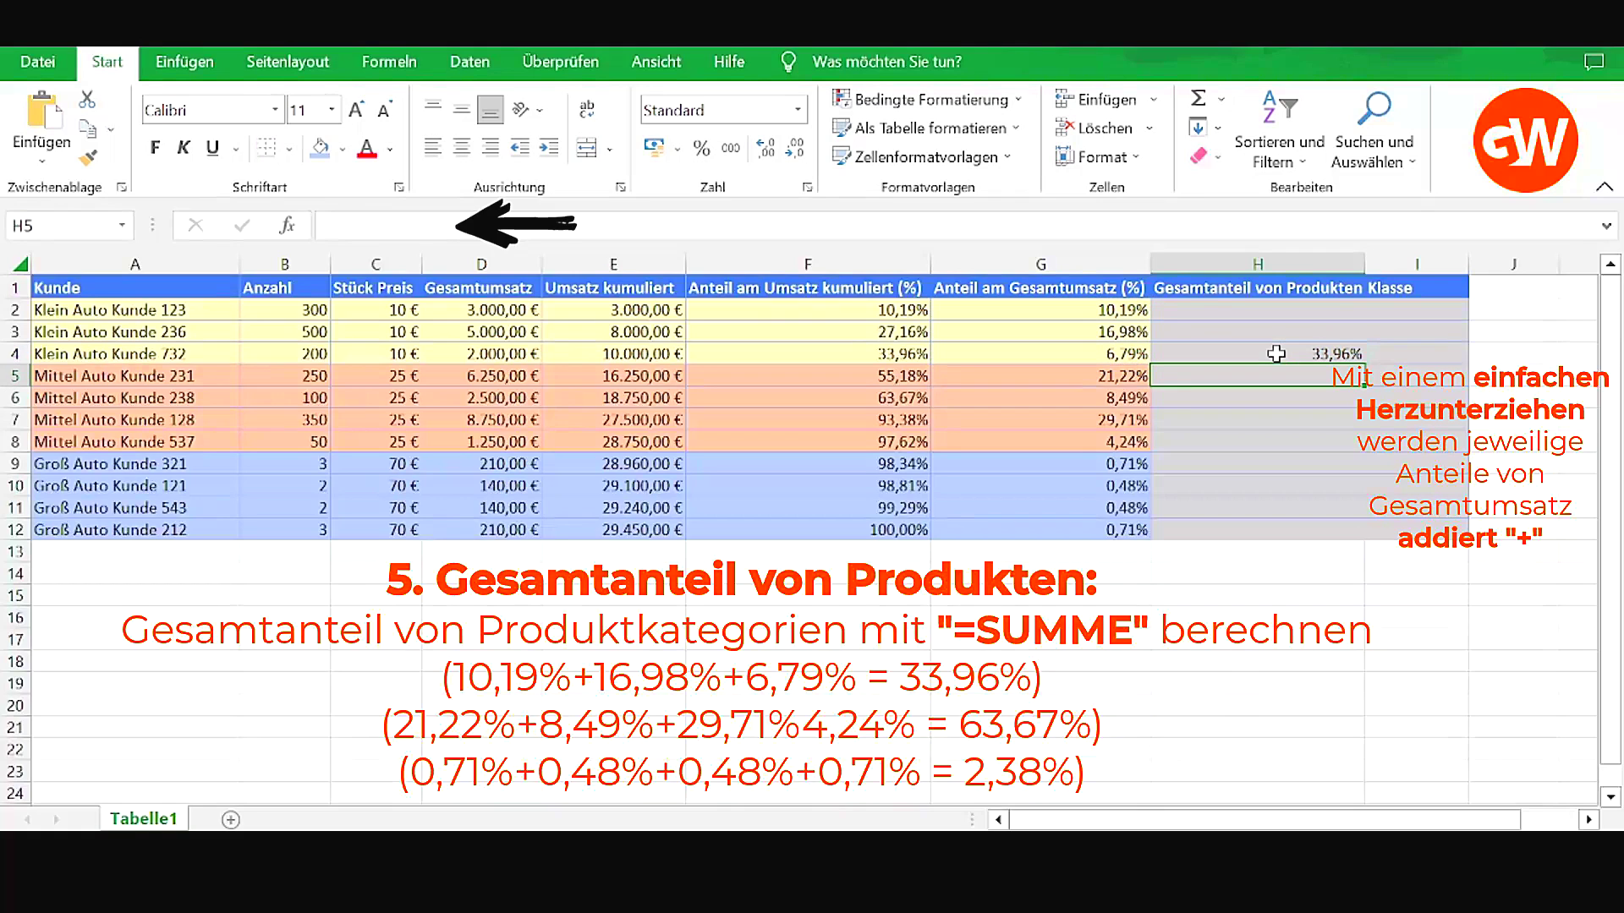
# Sum the mid-size shares G5:G8 in H8 with =SUMME(G5:G8), giving 63,67%.
pyautogui.click(1311, 441)
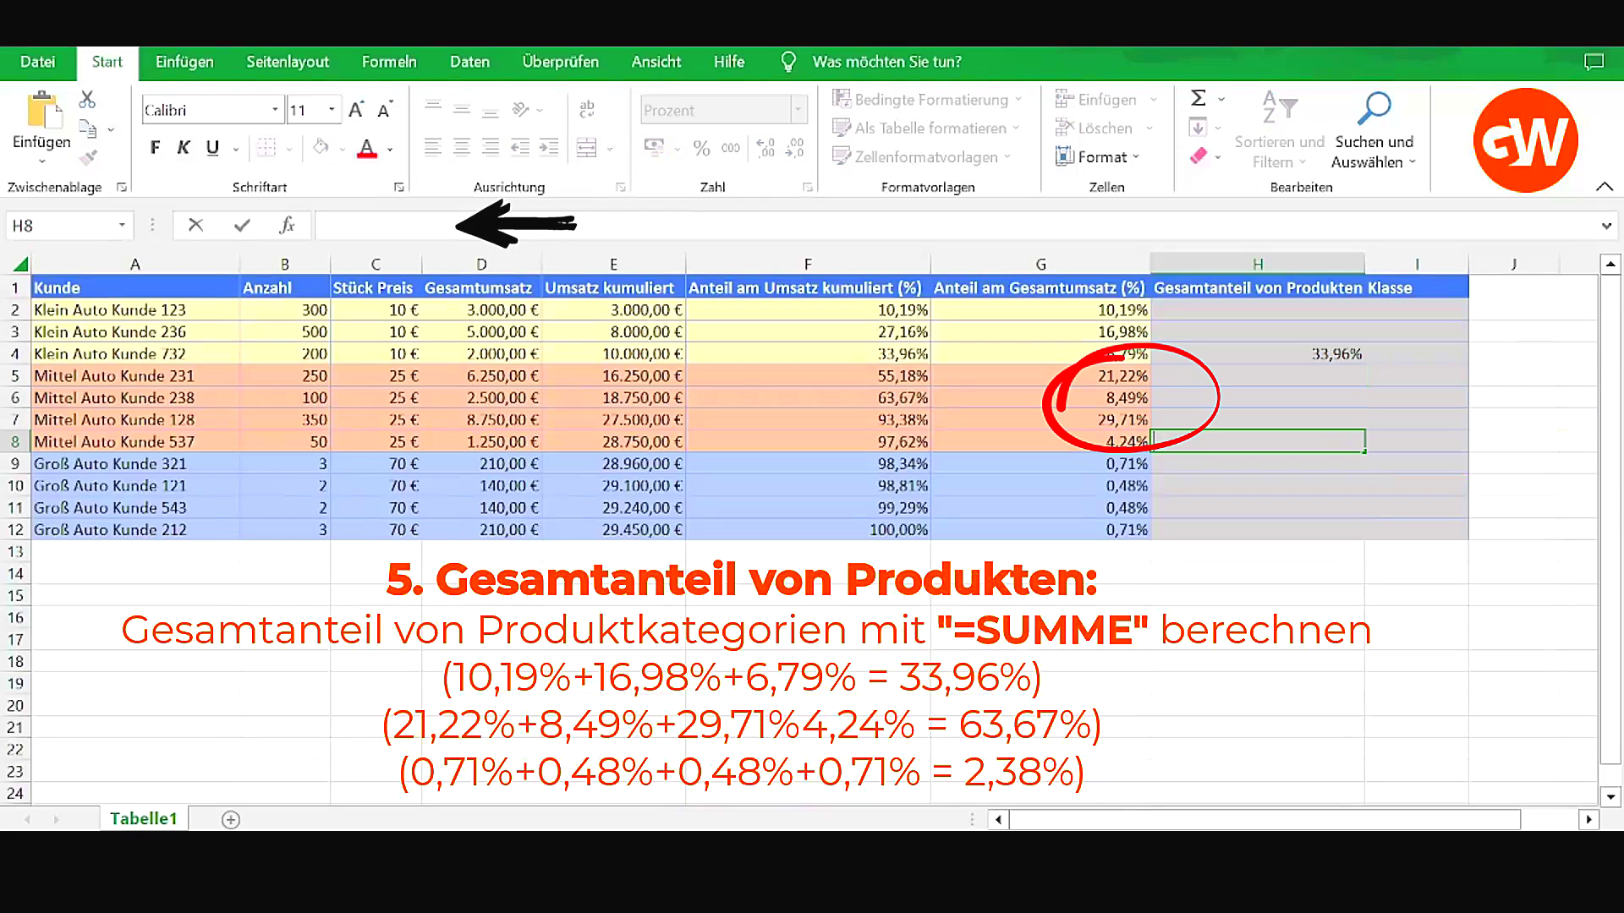
pyautogui.write('=SUMME')
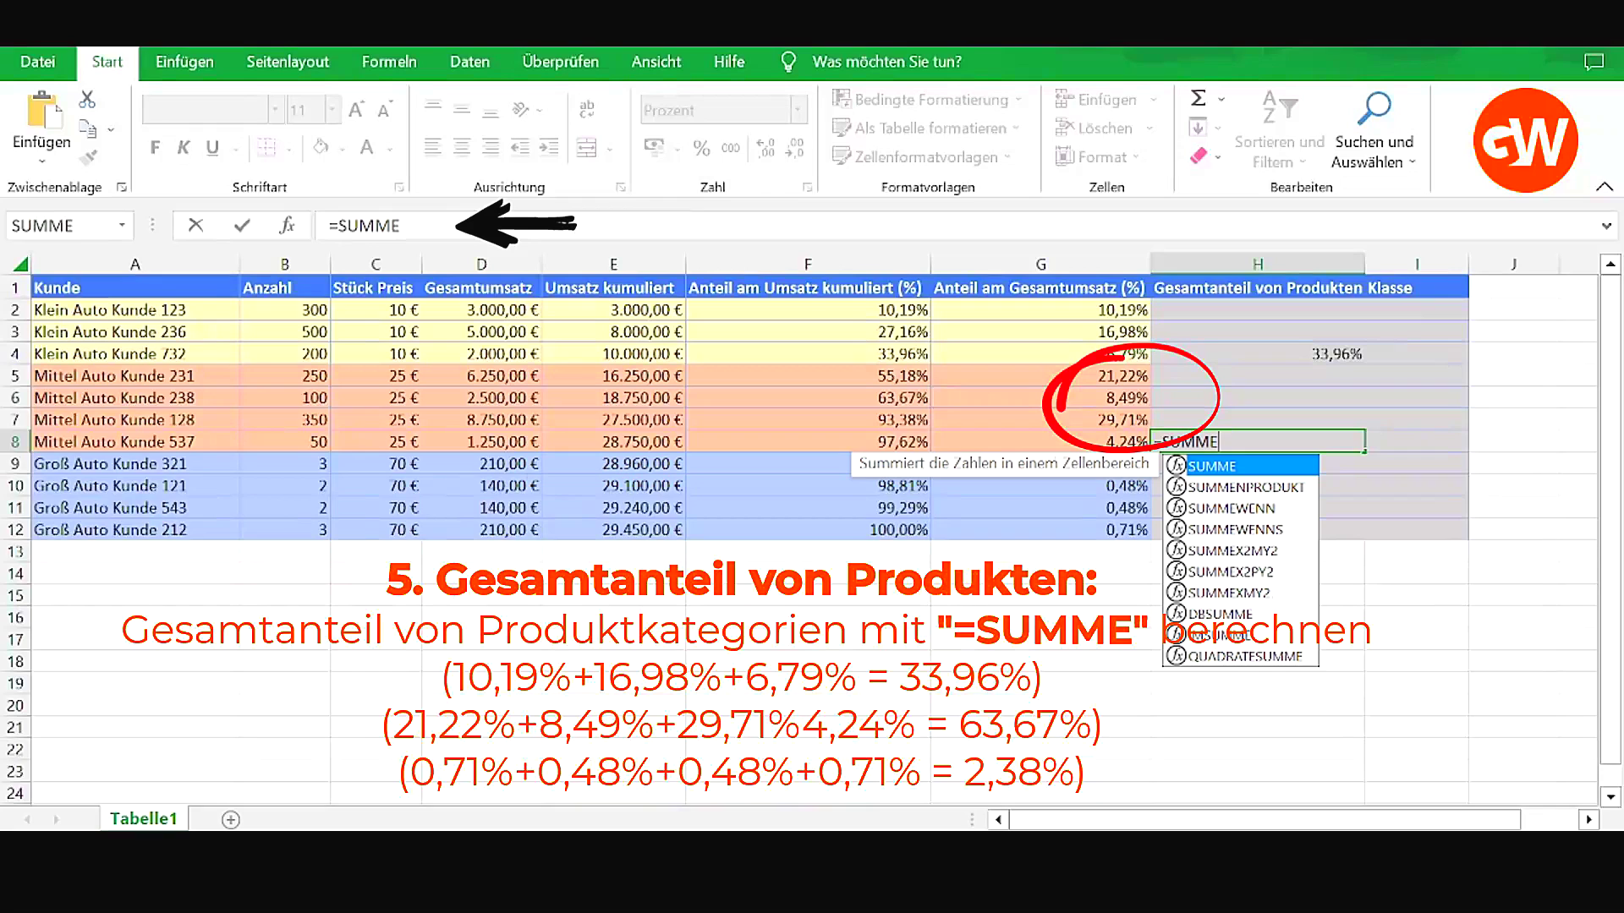
pyautogui.write('8')
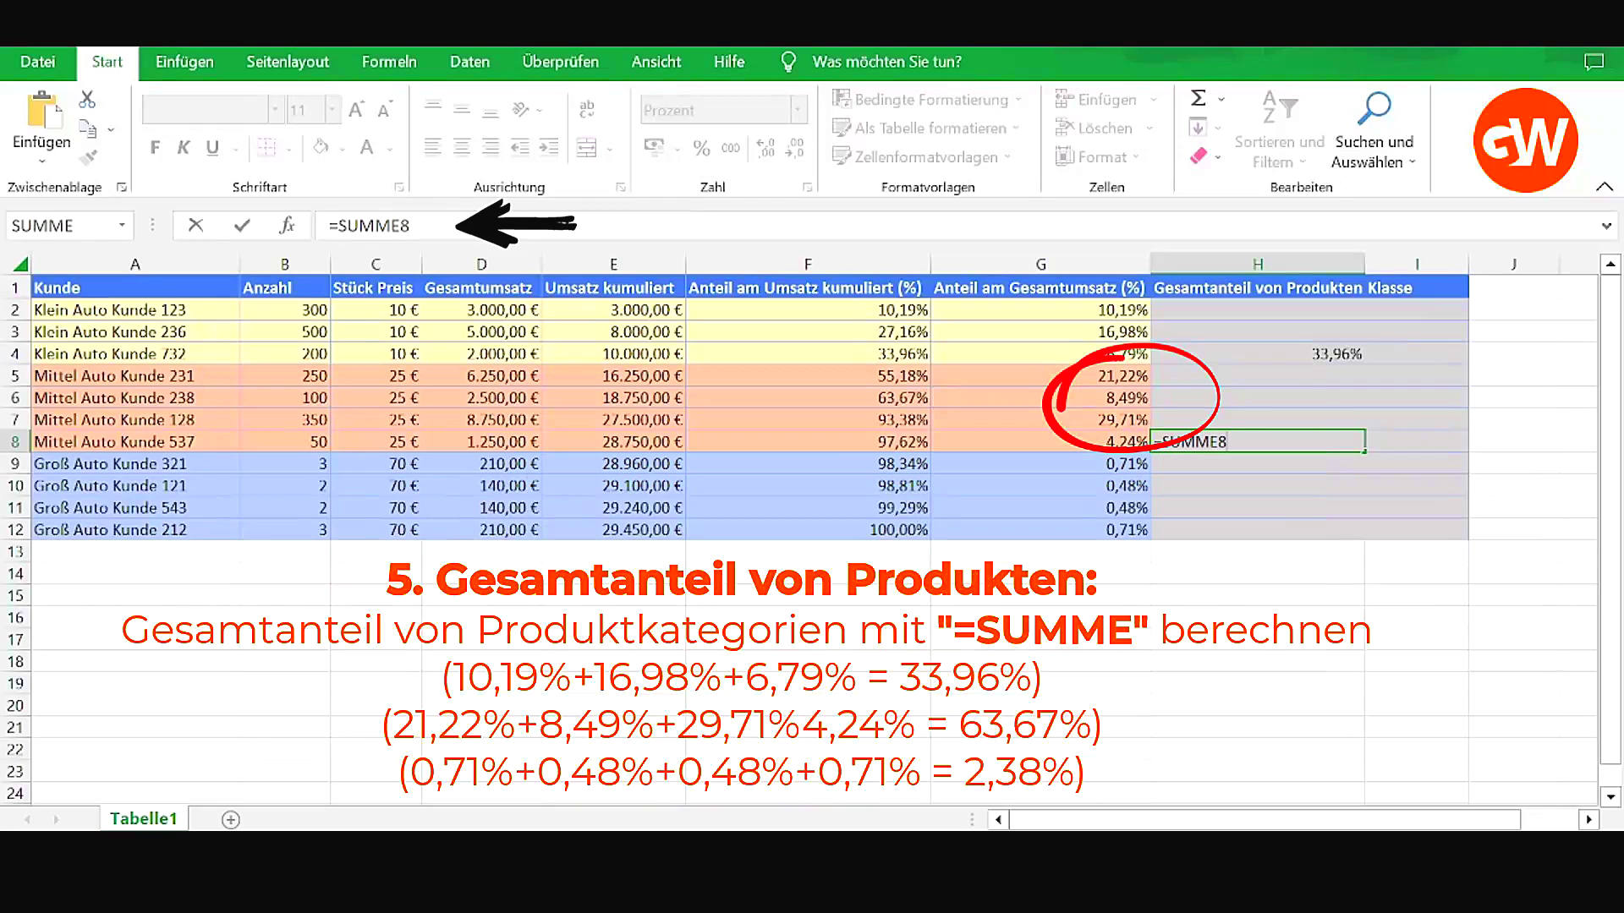
pyautogui.press('BackSpace')
pyautogui.write('(')
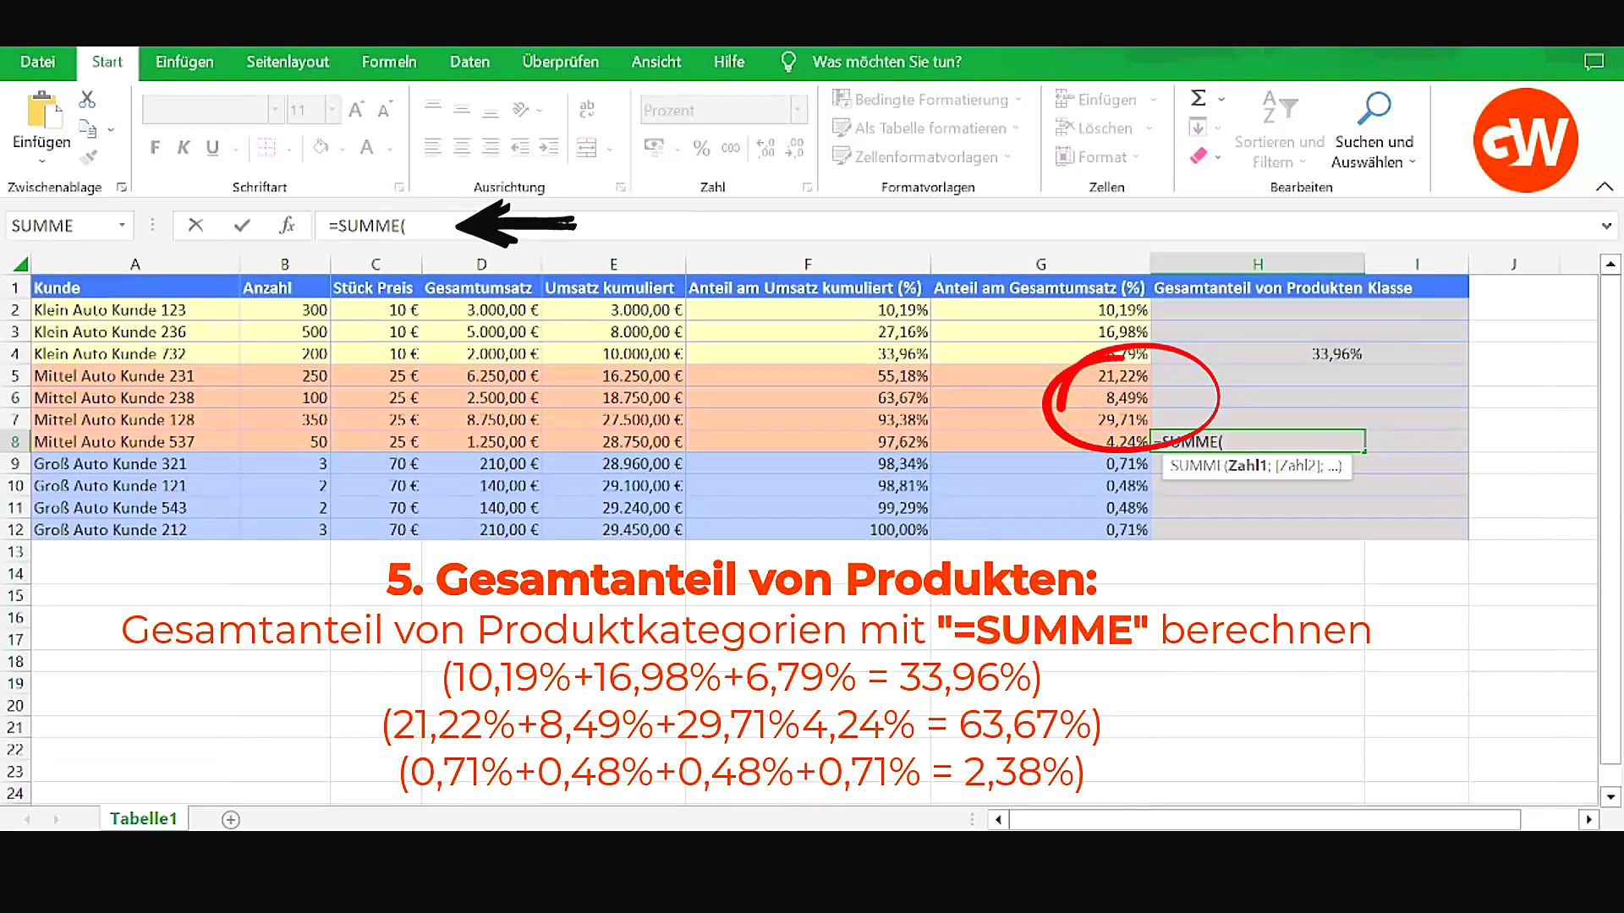
pyautogui.moveTo(1138, 376); pyautogui.dragTo(1137, 442)
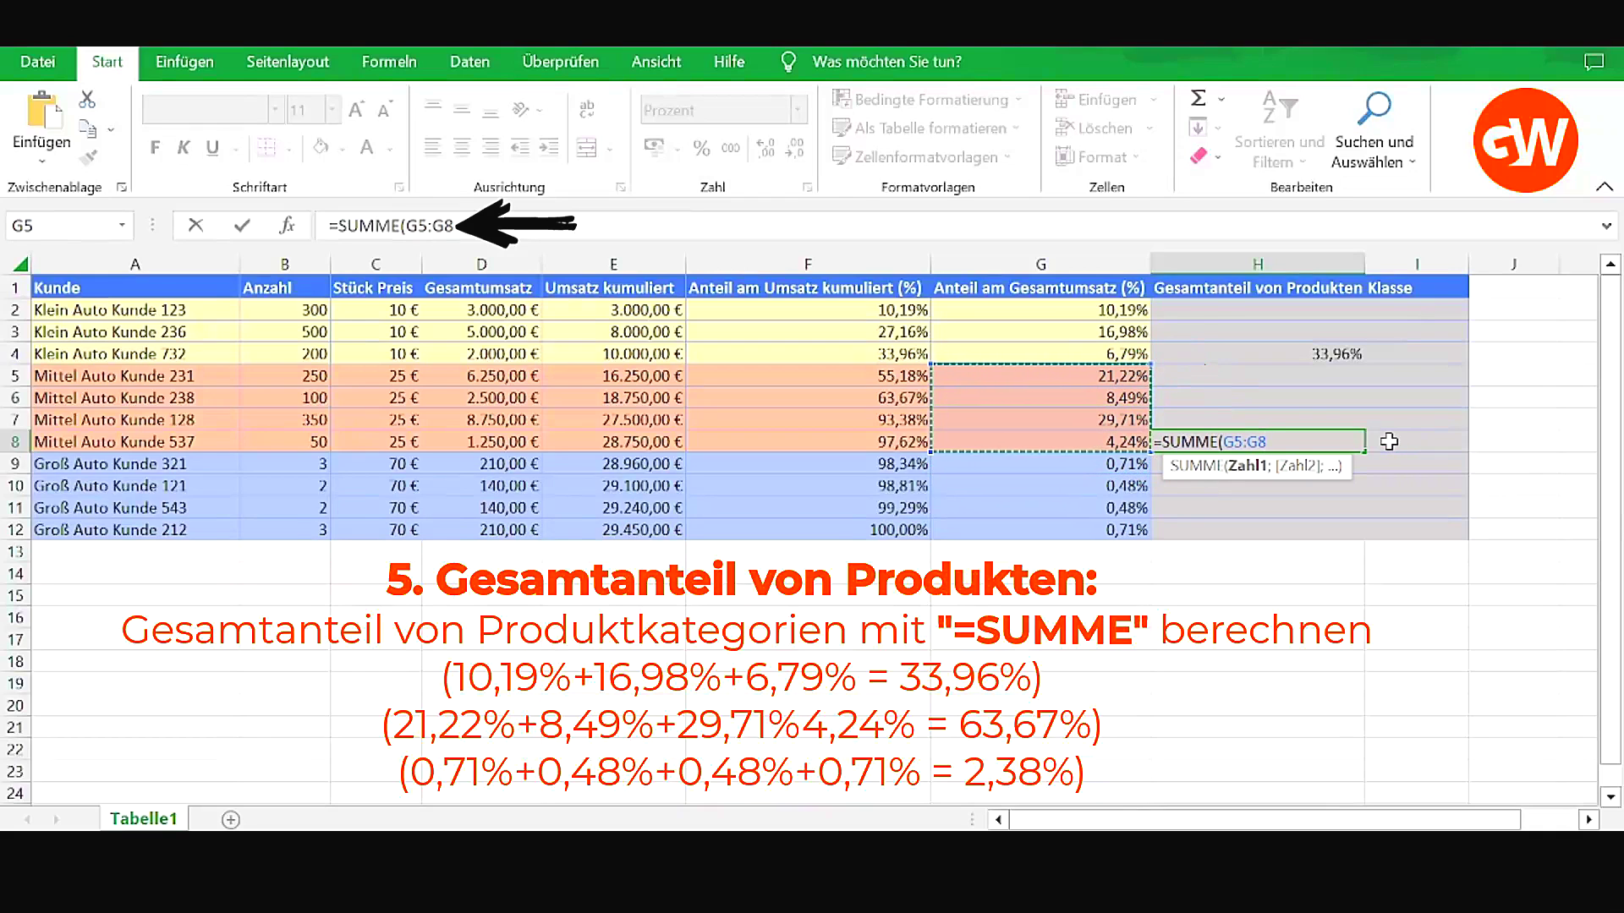
pyautogui.write(')')
pyautogui.press('Return')
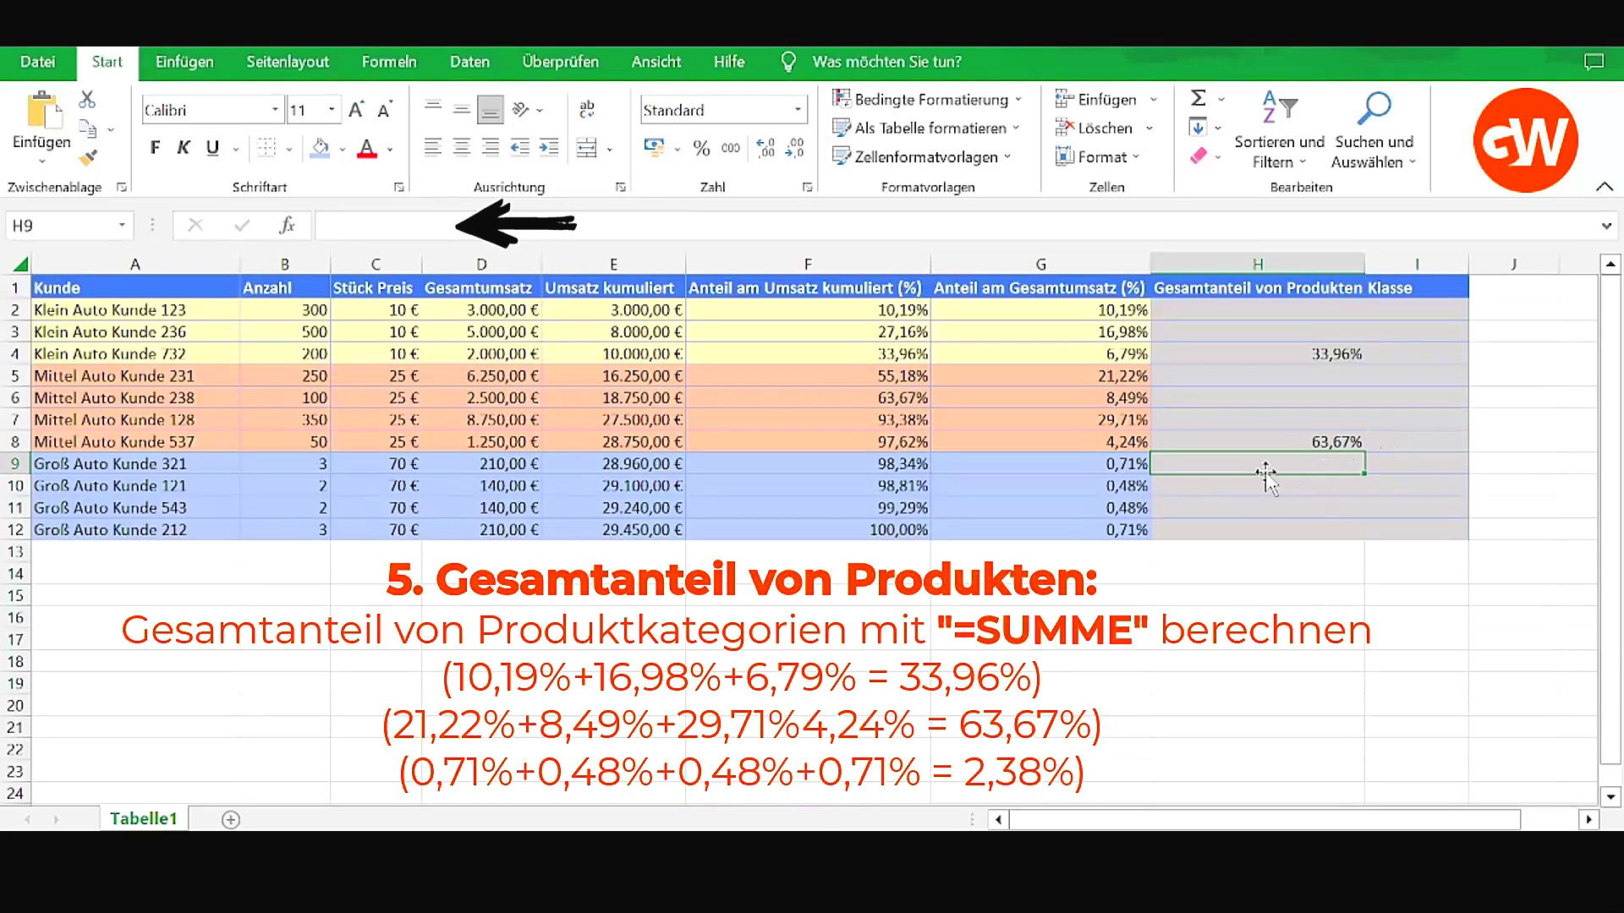
# Sum the large-car shares G9:G12 in H12 with =SUMME(G9:G12), giving 2,38%.
pyautogui.click(1316, 527)
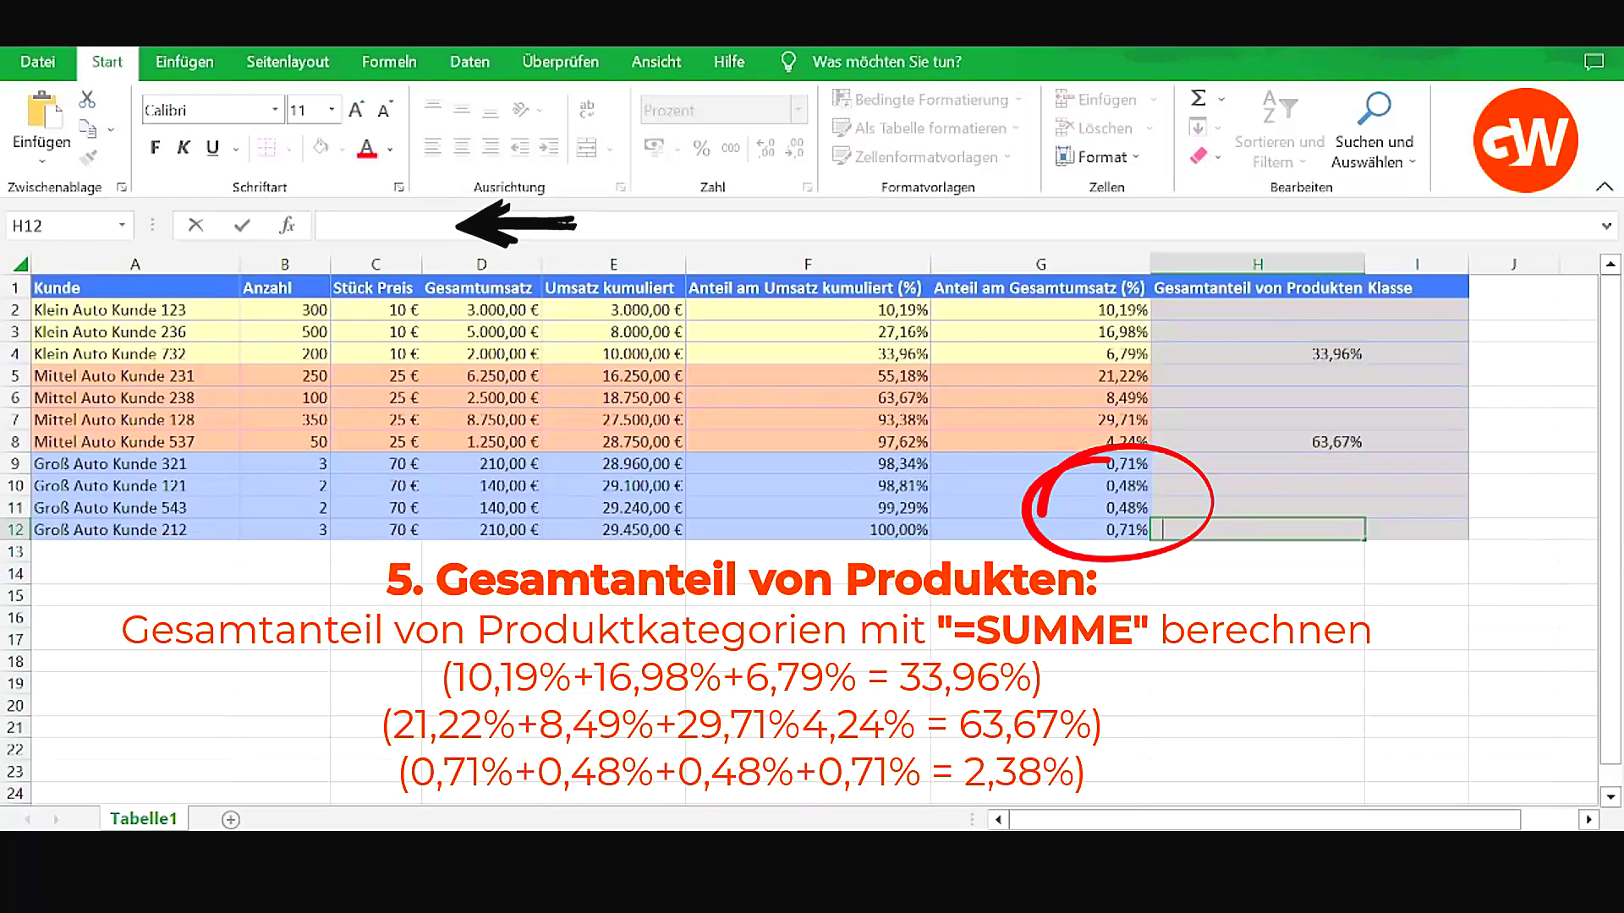
pyautogui.write('=SUMME')
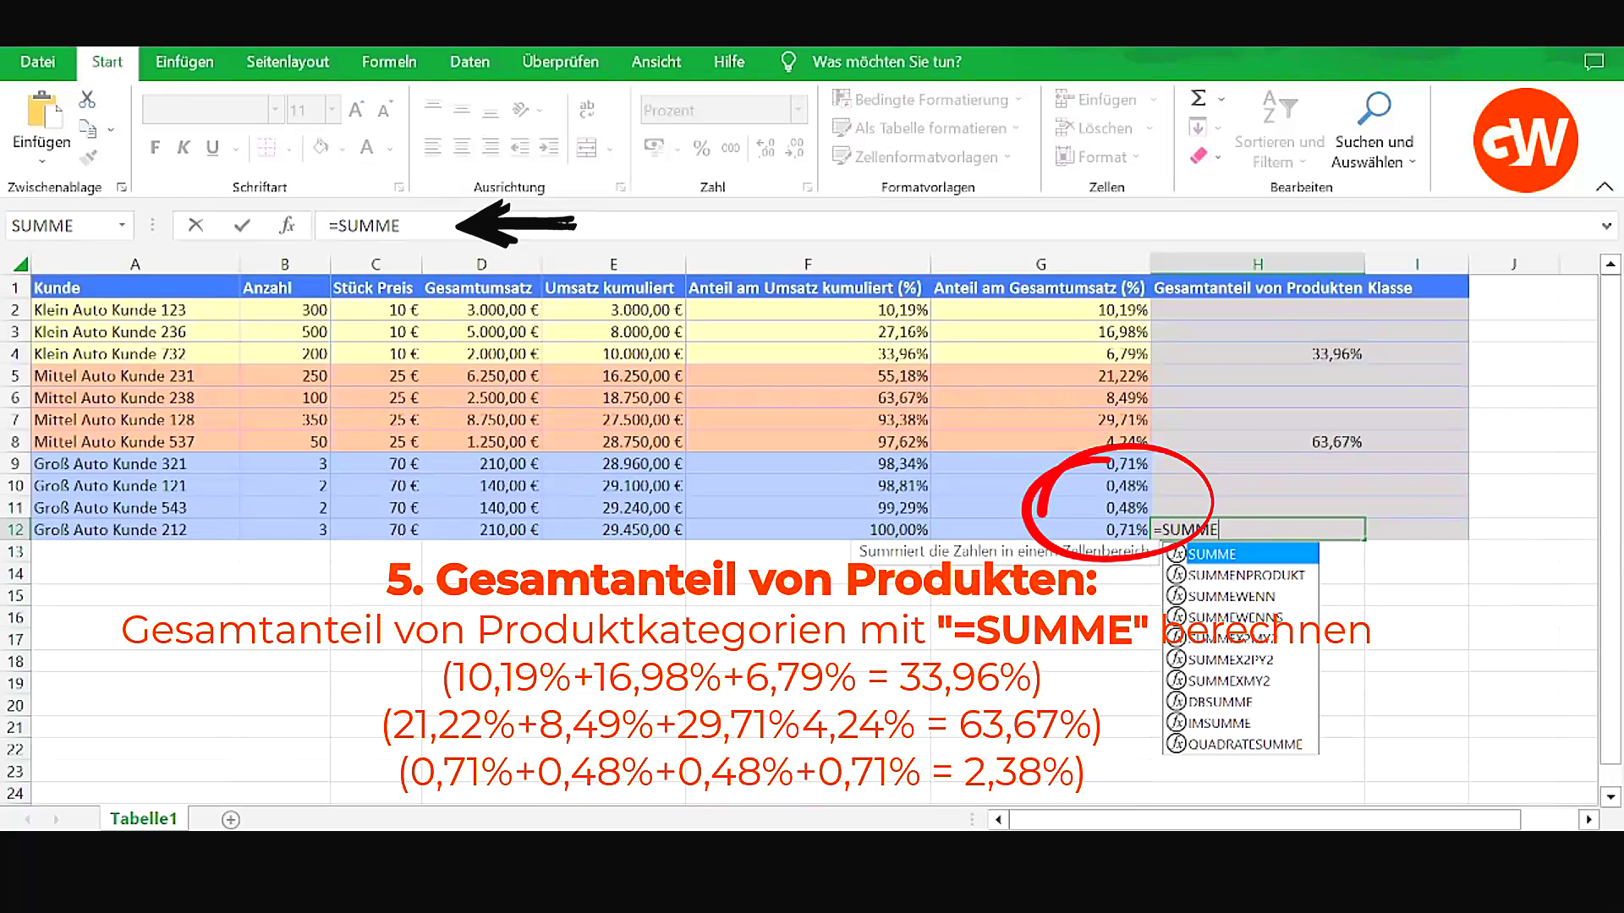
pyautogui.write('8')
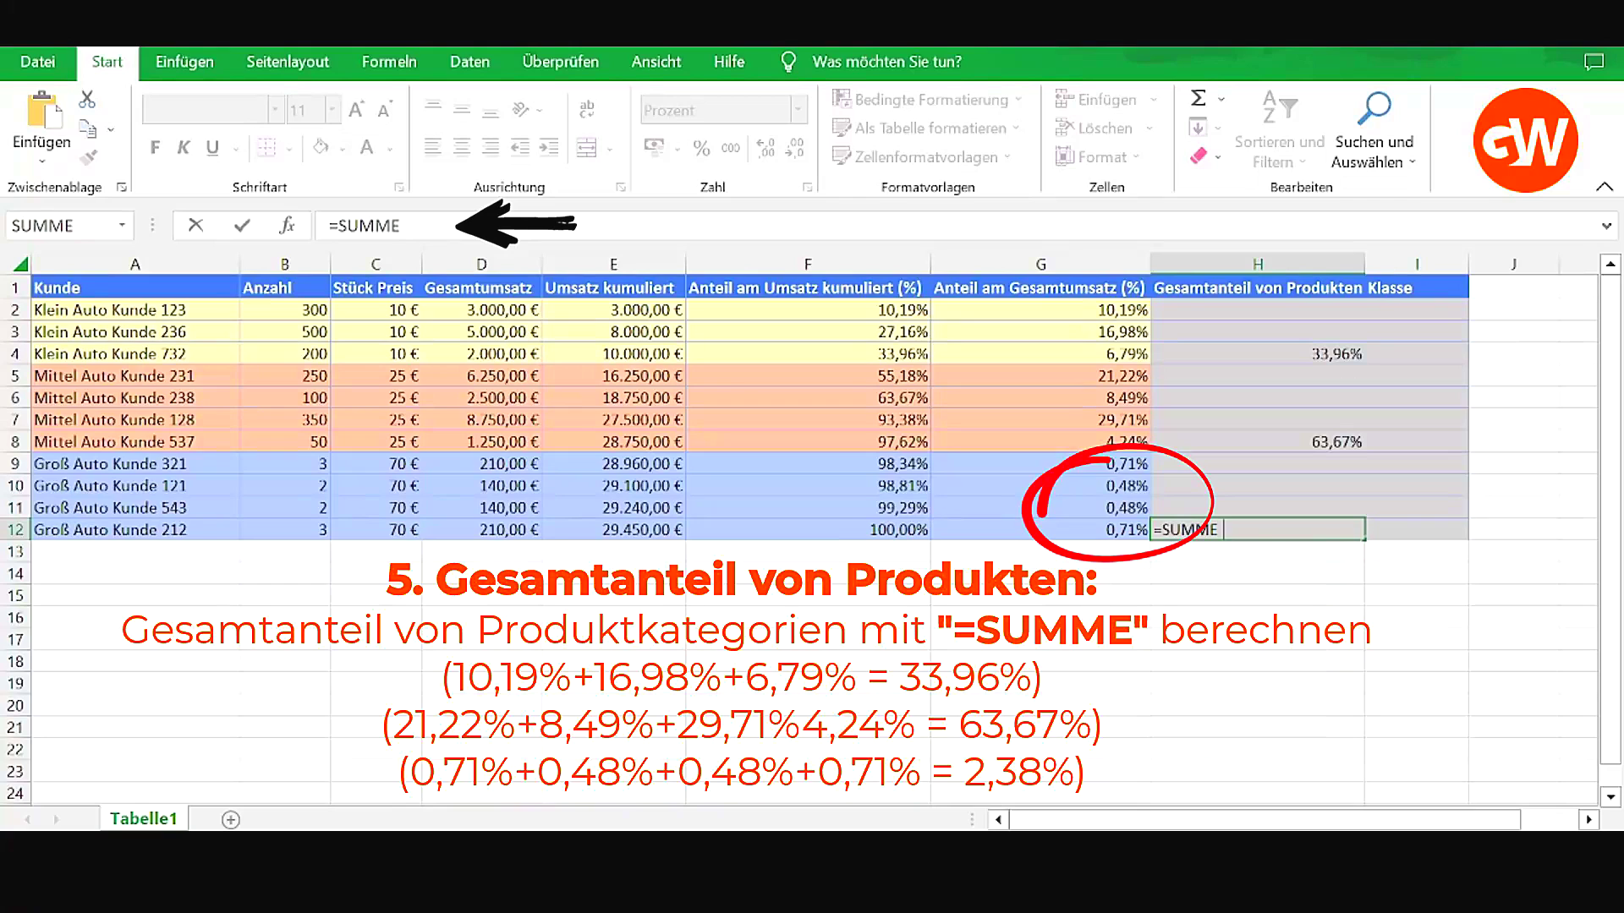
pyautogui.write('(')
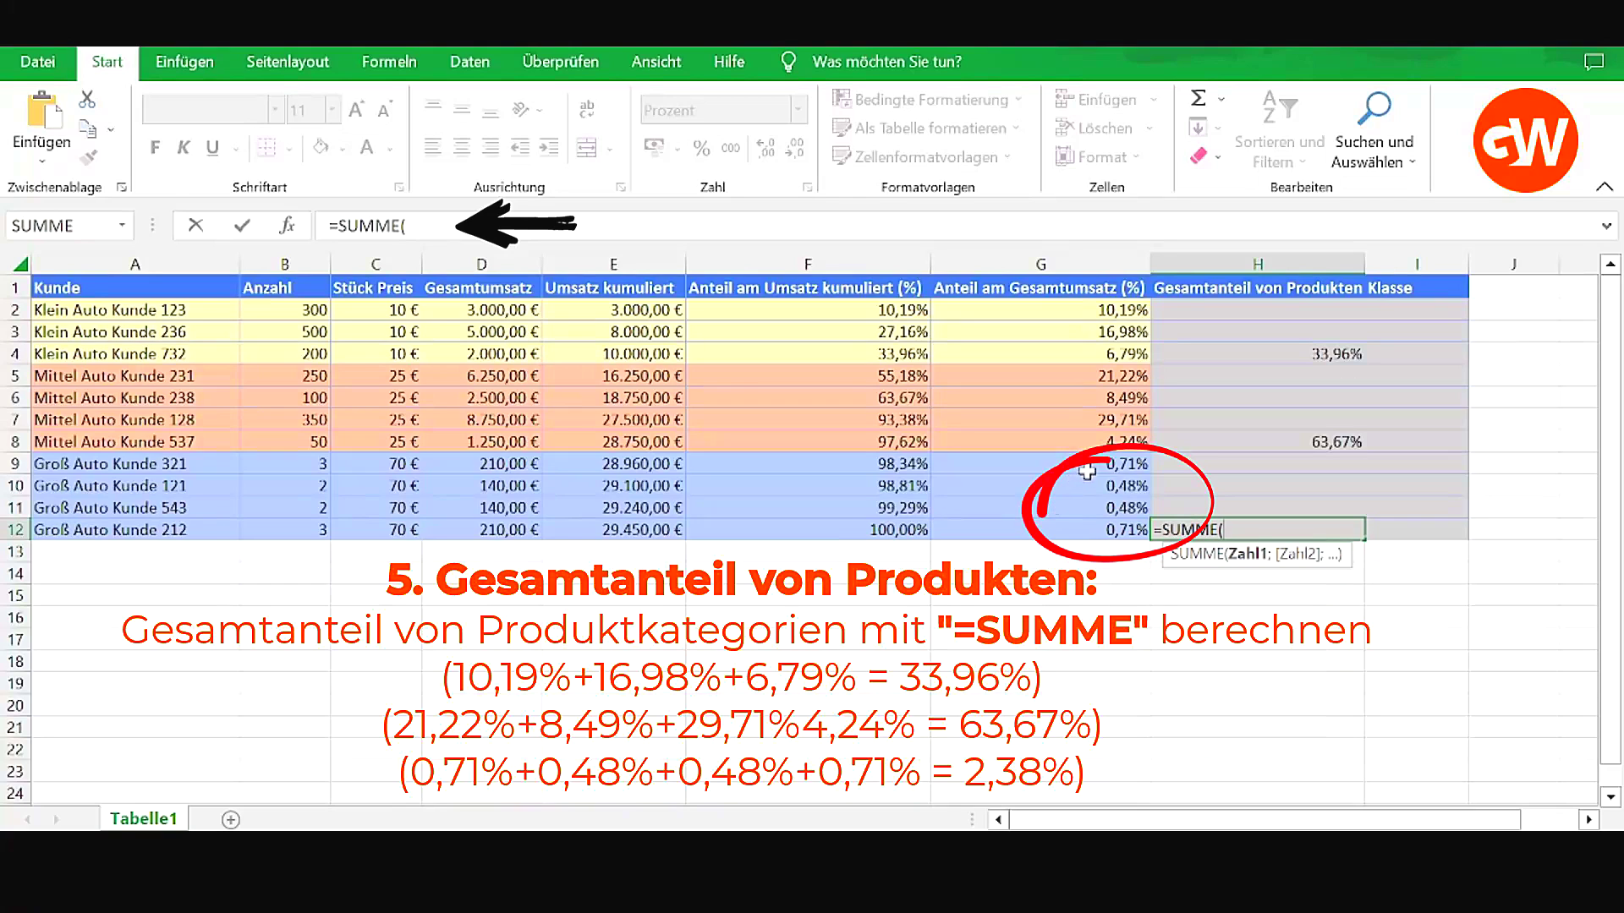
pyautogui.moveTo(1090, 463); pyautogui.dragTo(1091, 530)
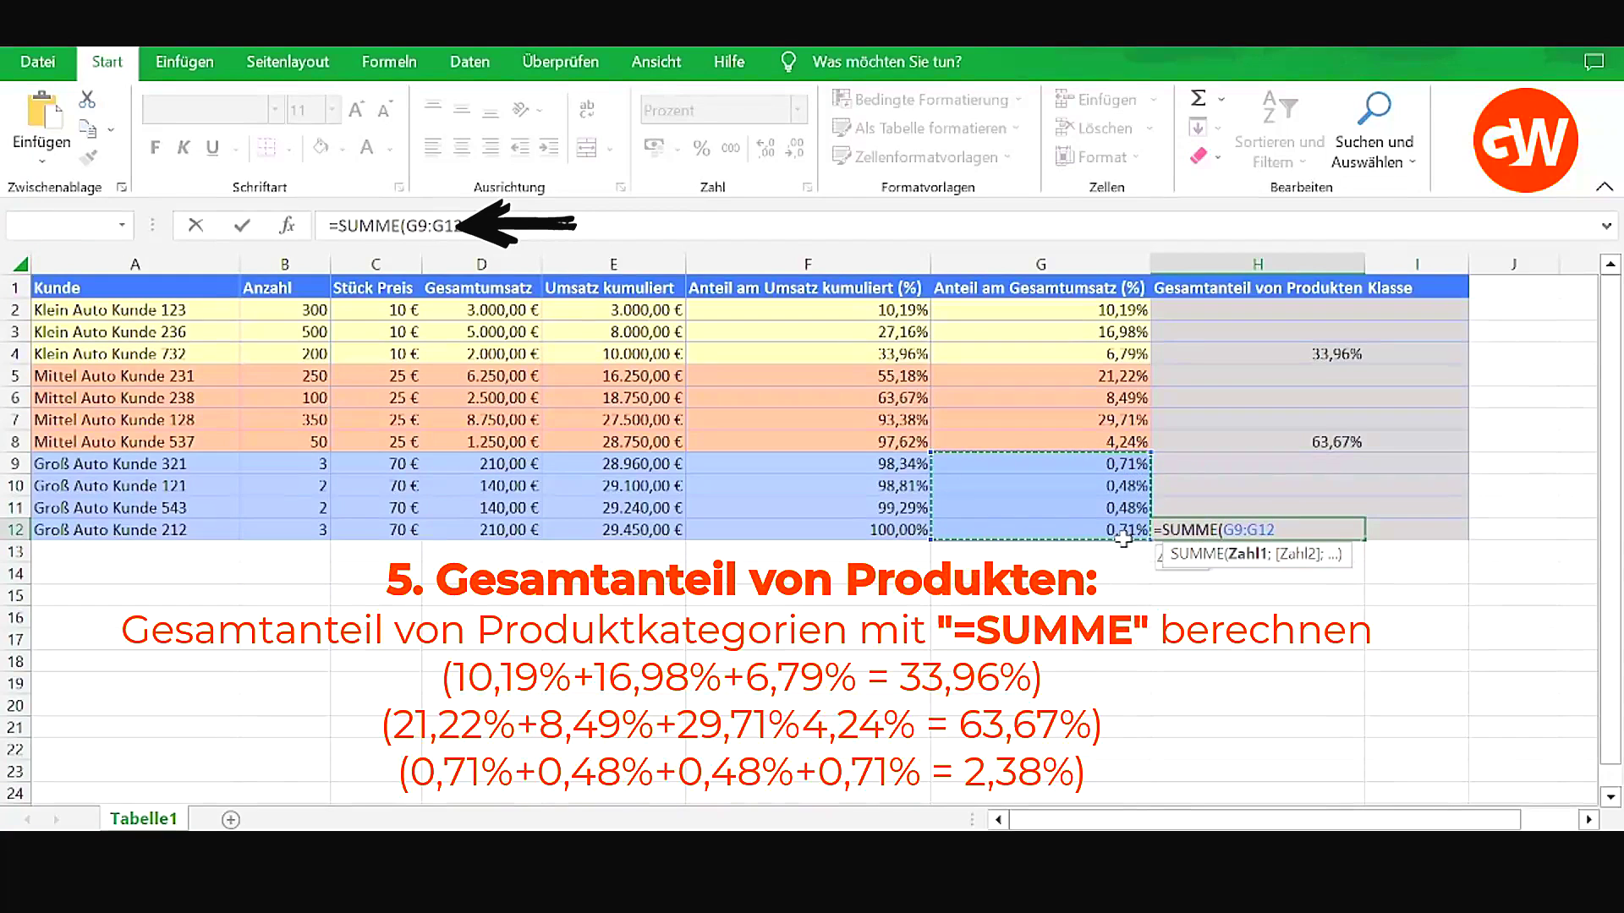
pyautogui.write(')')
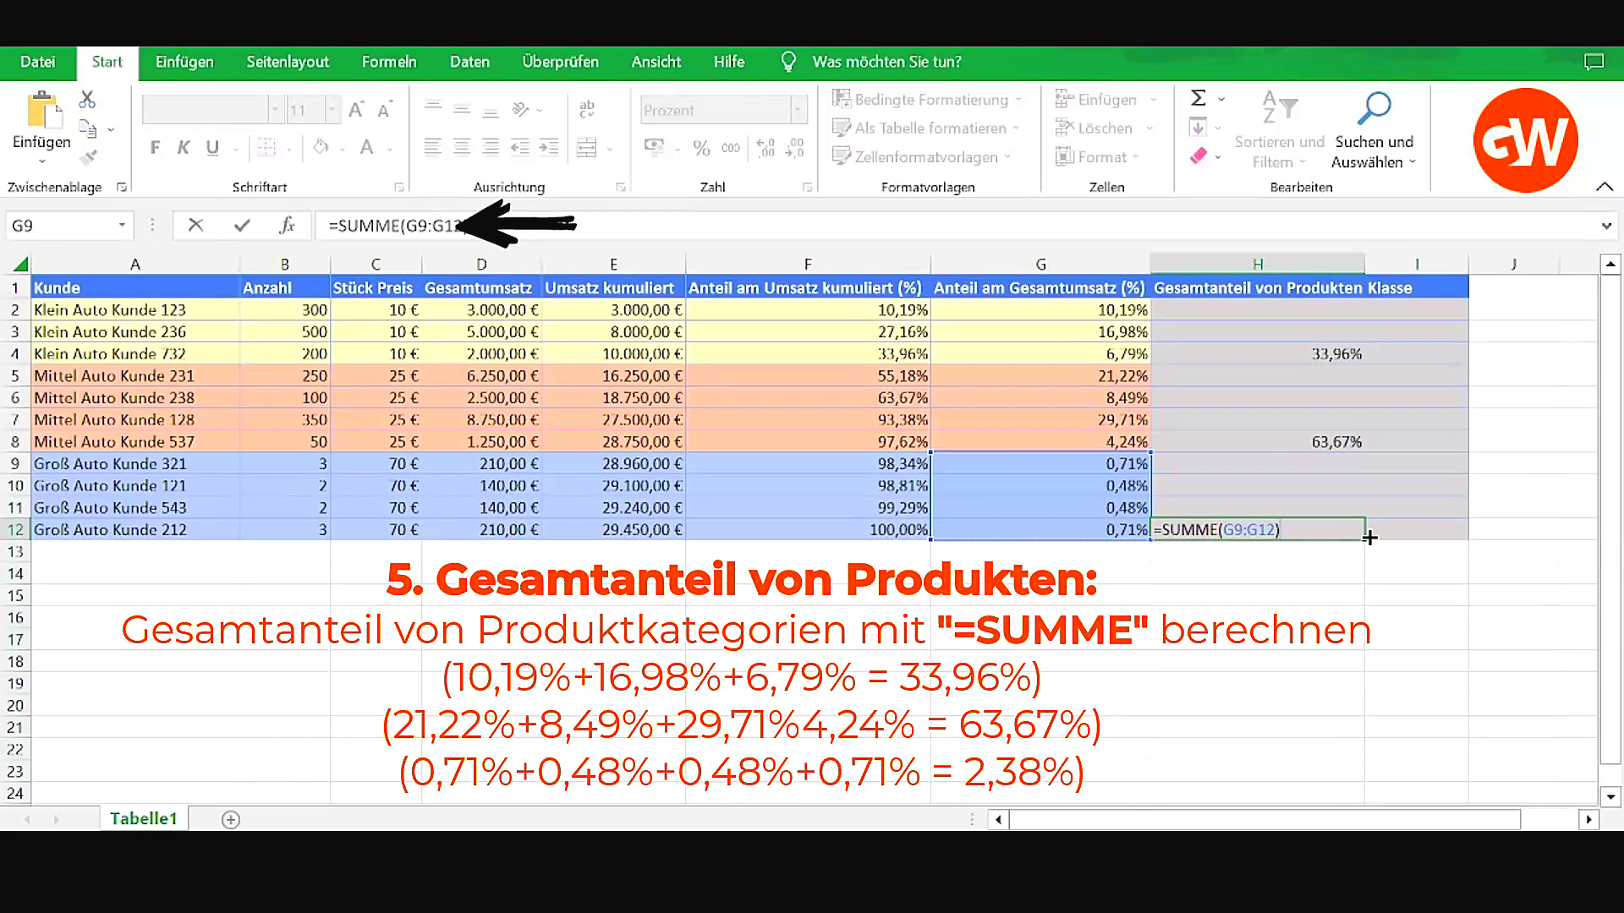
pyautogui.press('Return')
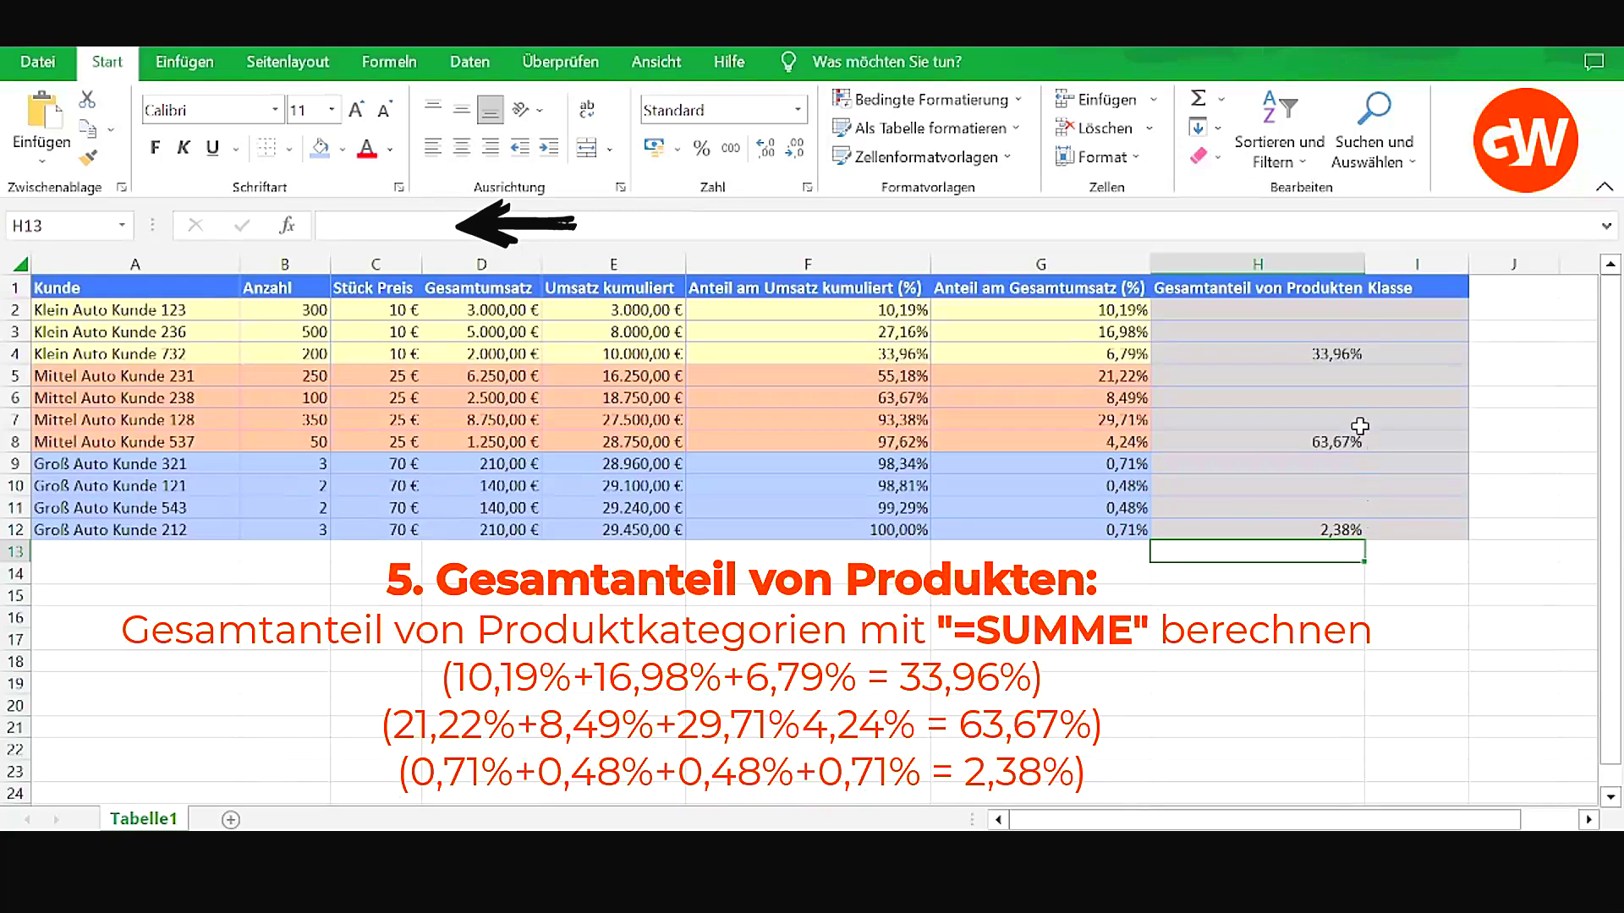
pyautogui.click(1407, 350)
# Enter class A in I8, class B in I4 and class C in I12.
pyautogui.doubleClick(1406, 348)
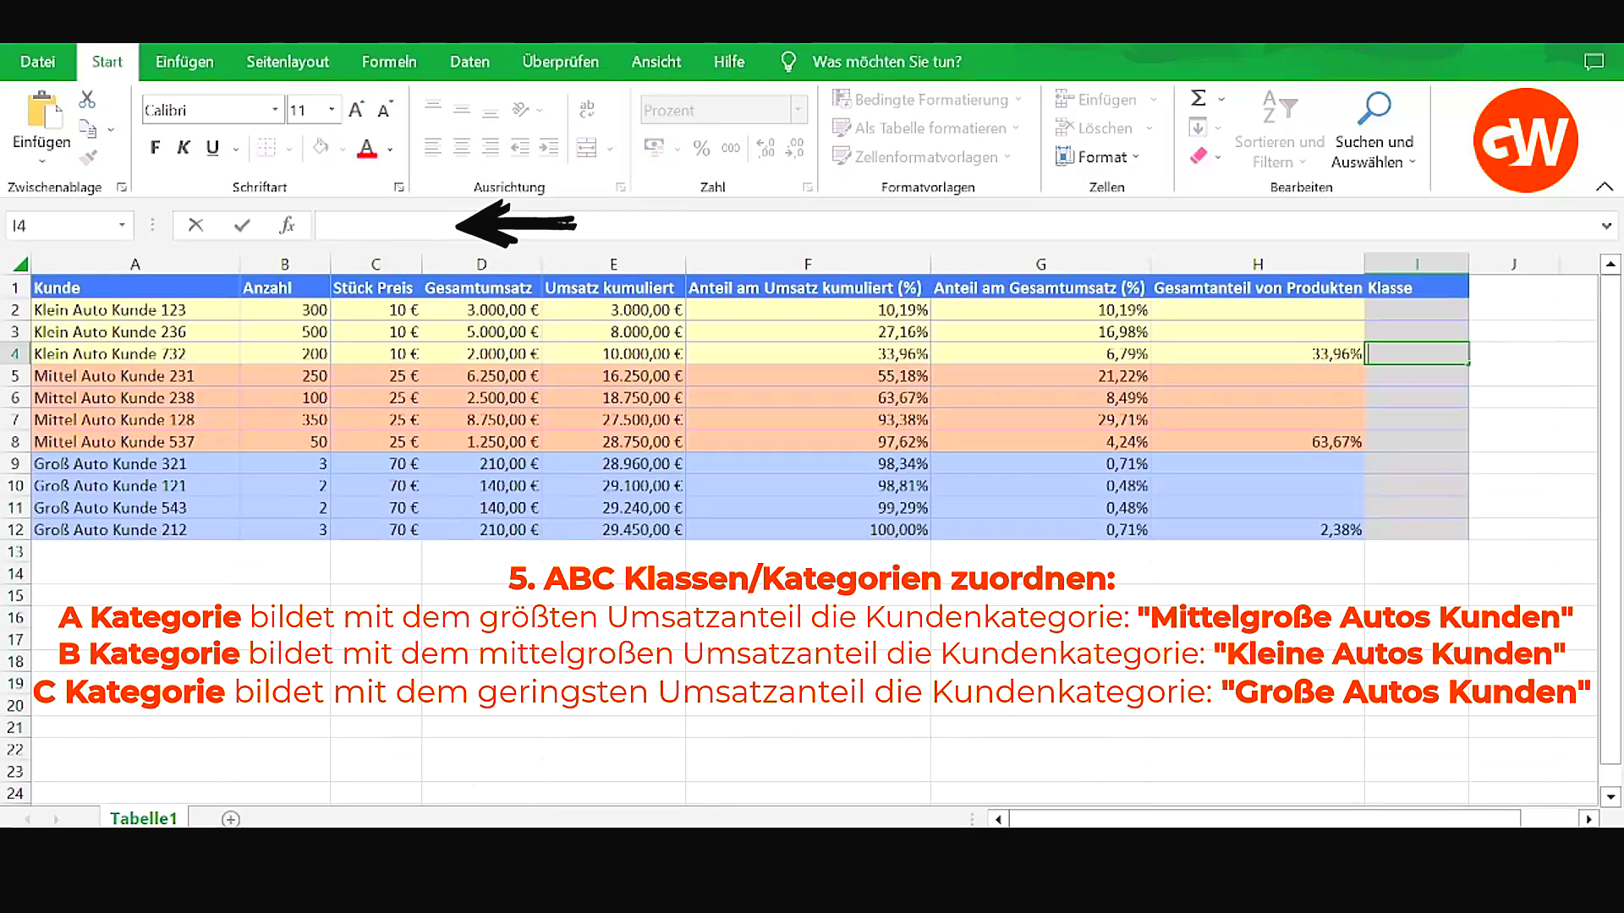
pyautogui.click(1388, 441)
pyautogui.doubleClick(1389, 442)
pyautogui.write('A')
pyautogui.click(1379, 351)
pyautogui.doubleClick(1379, 351)
pyautogui.write('B')
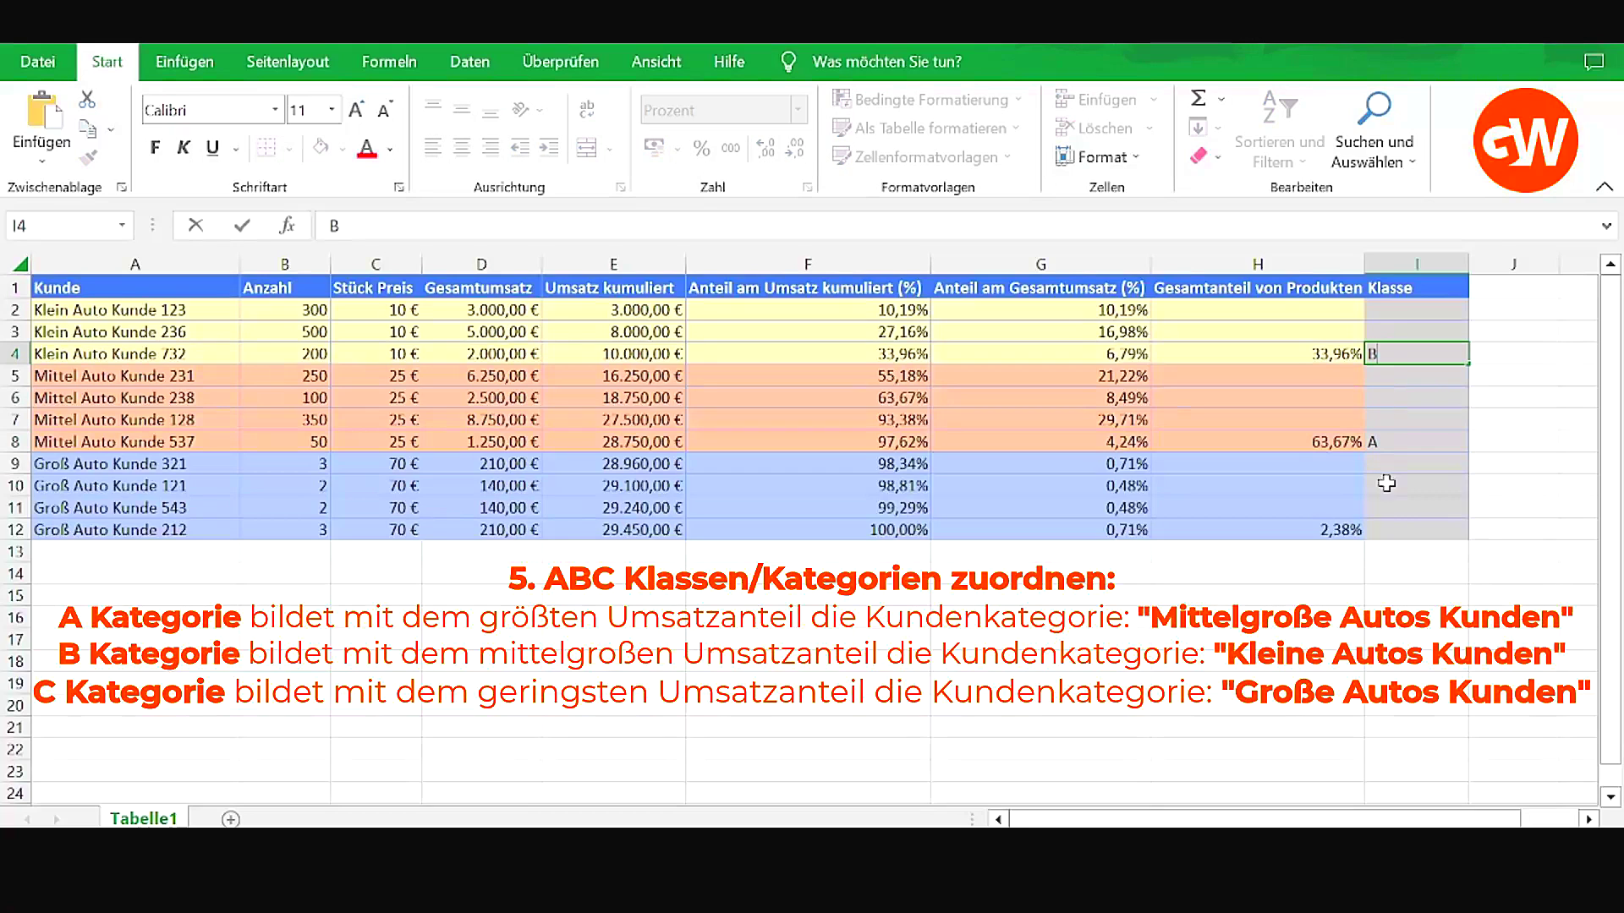
pyautogui.click(1391, 526)
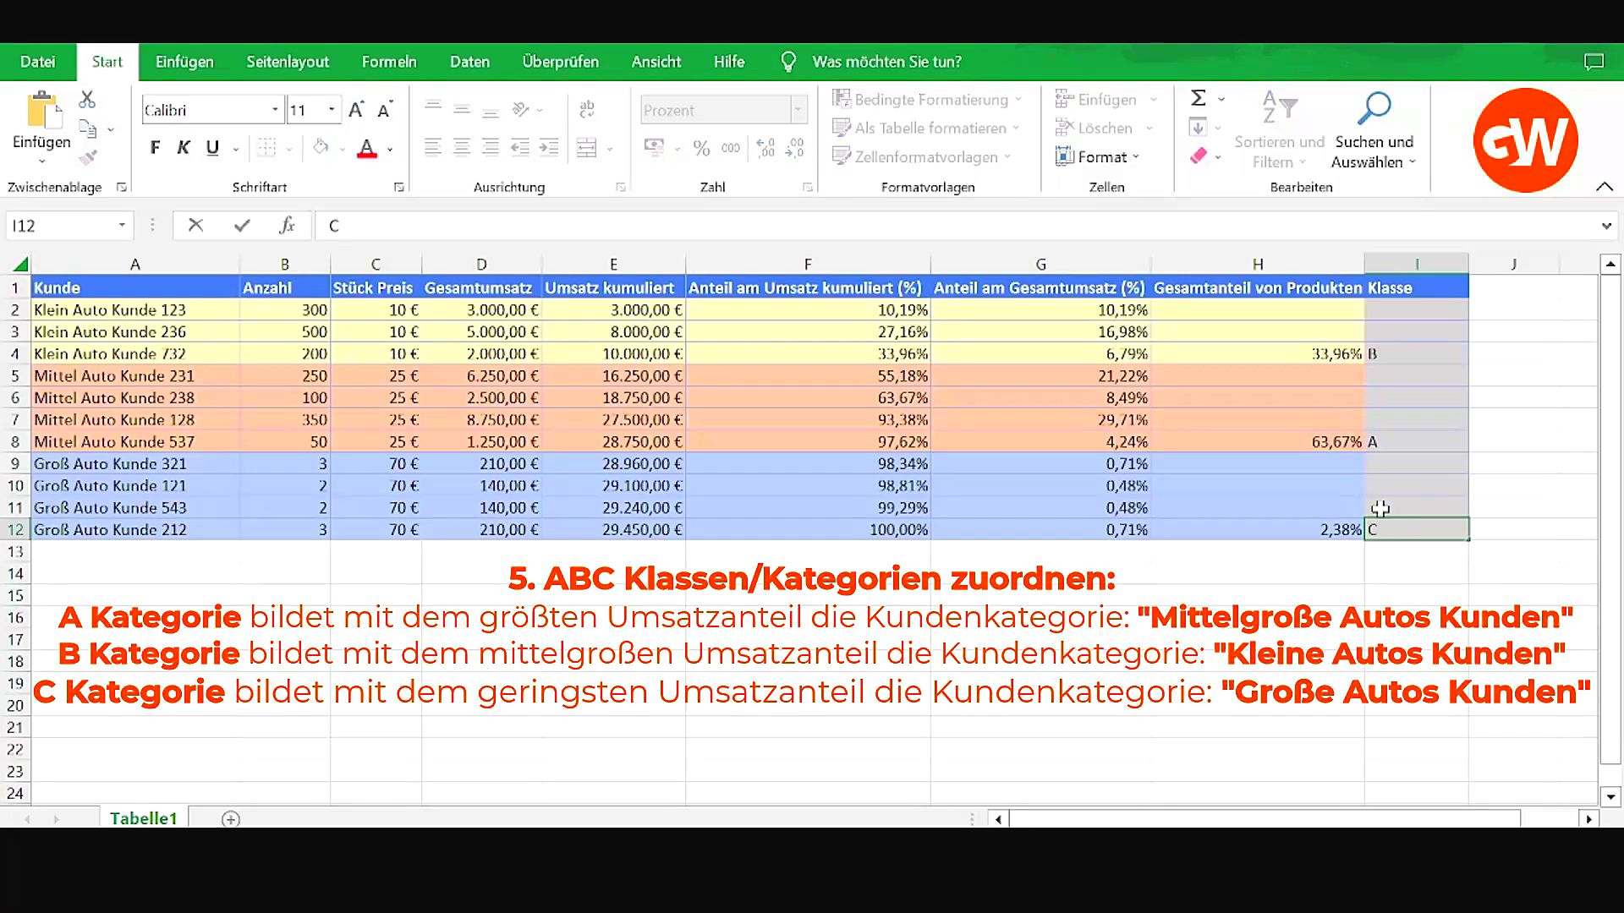
pyautogui.click(1041, 682)
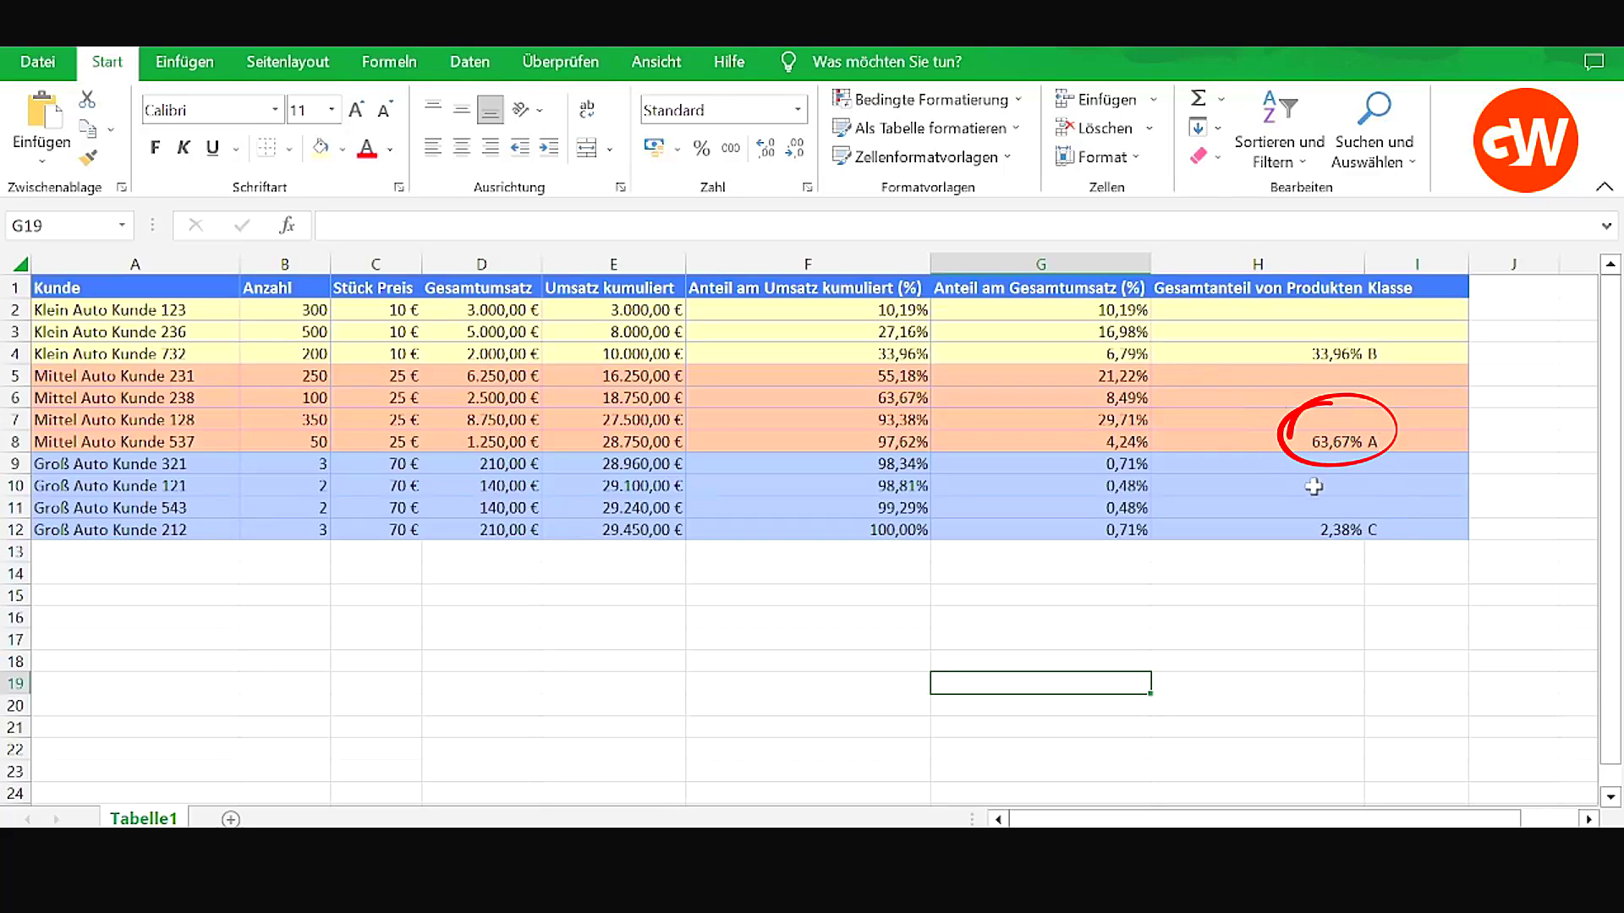
pyautogui.click(1243, 353)
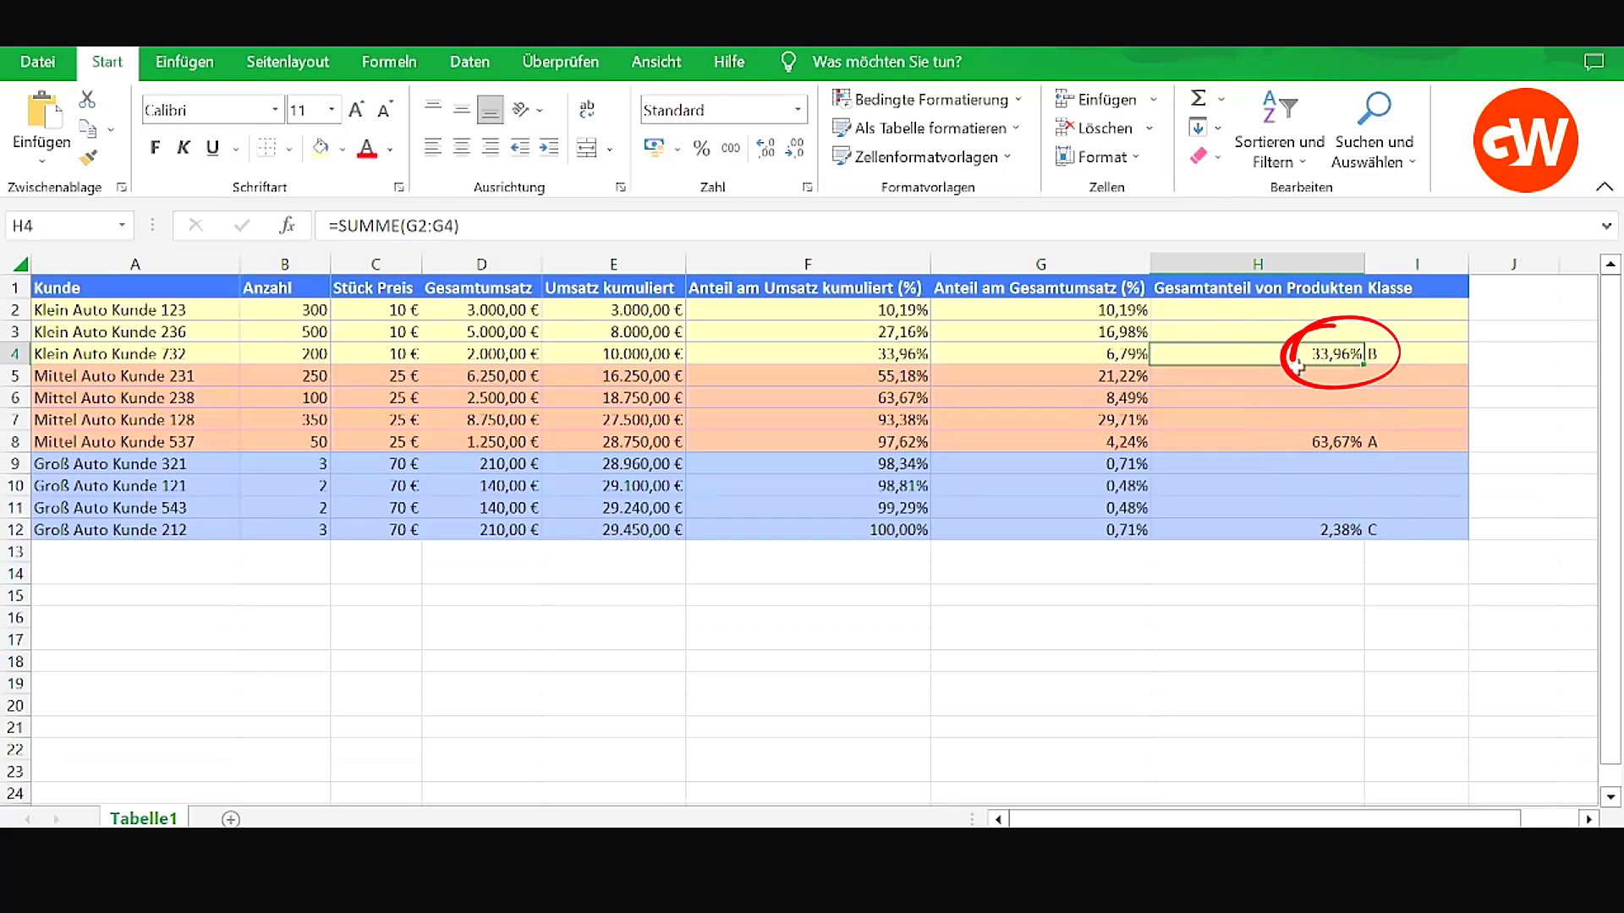
pyautogui.click(1306, 374)
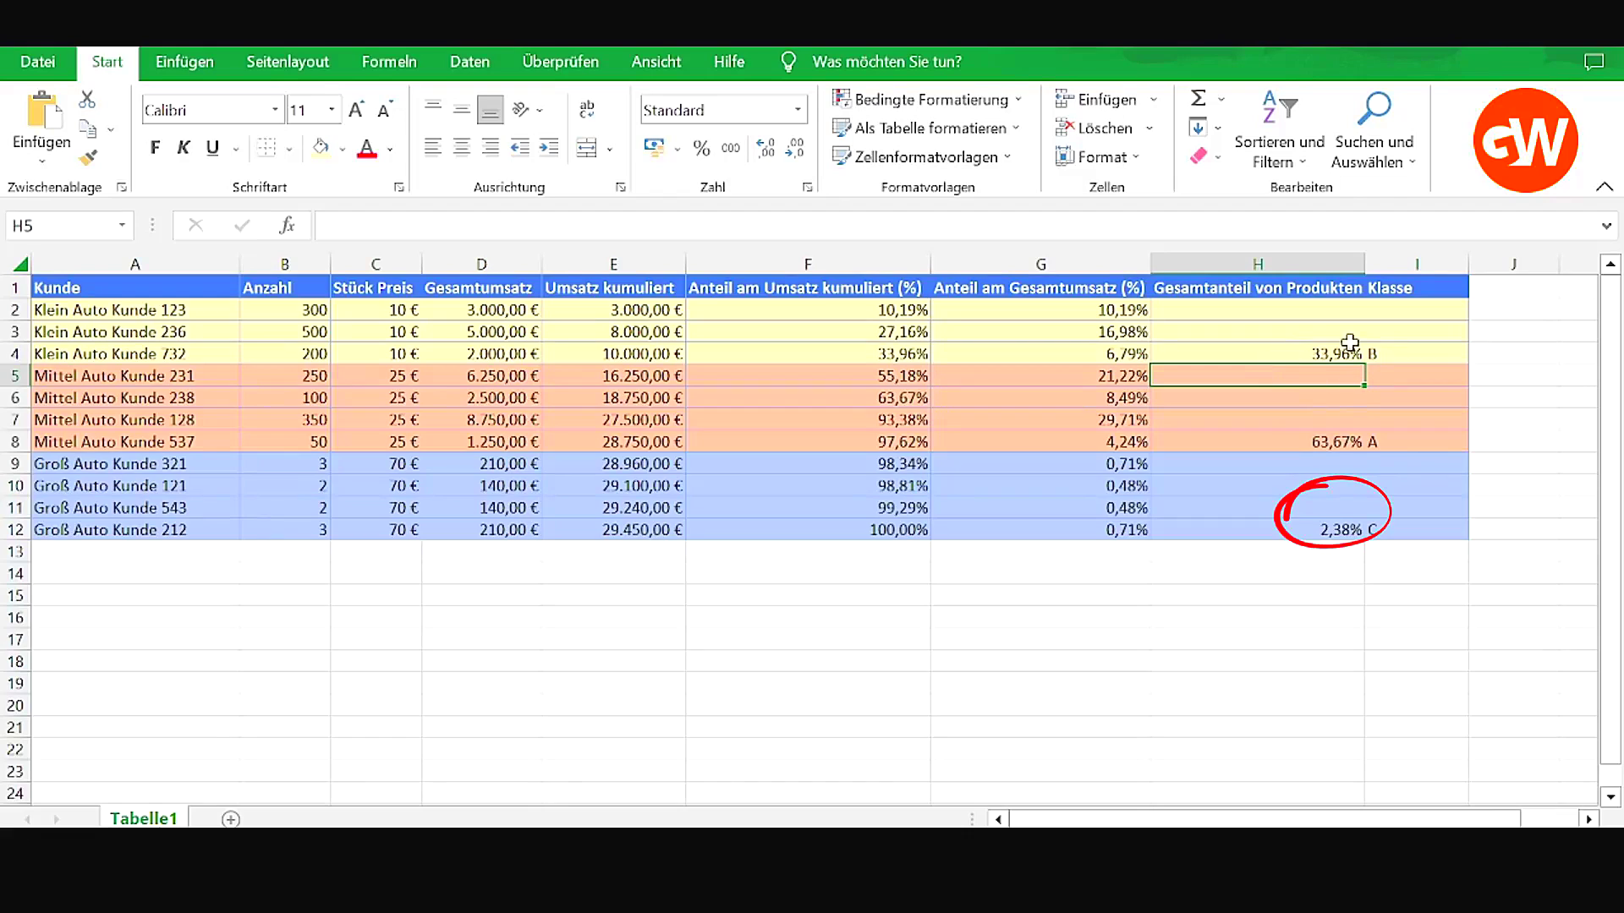
pyautogui.click(1336, 626)
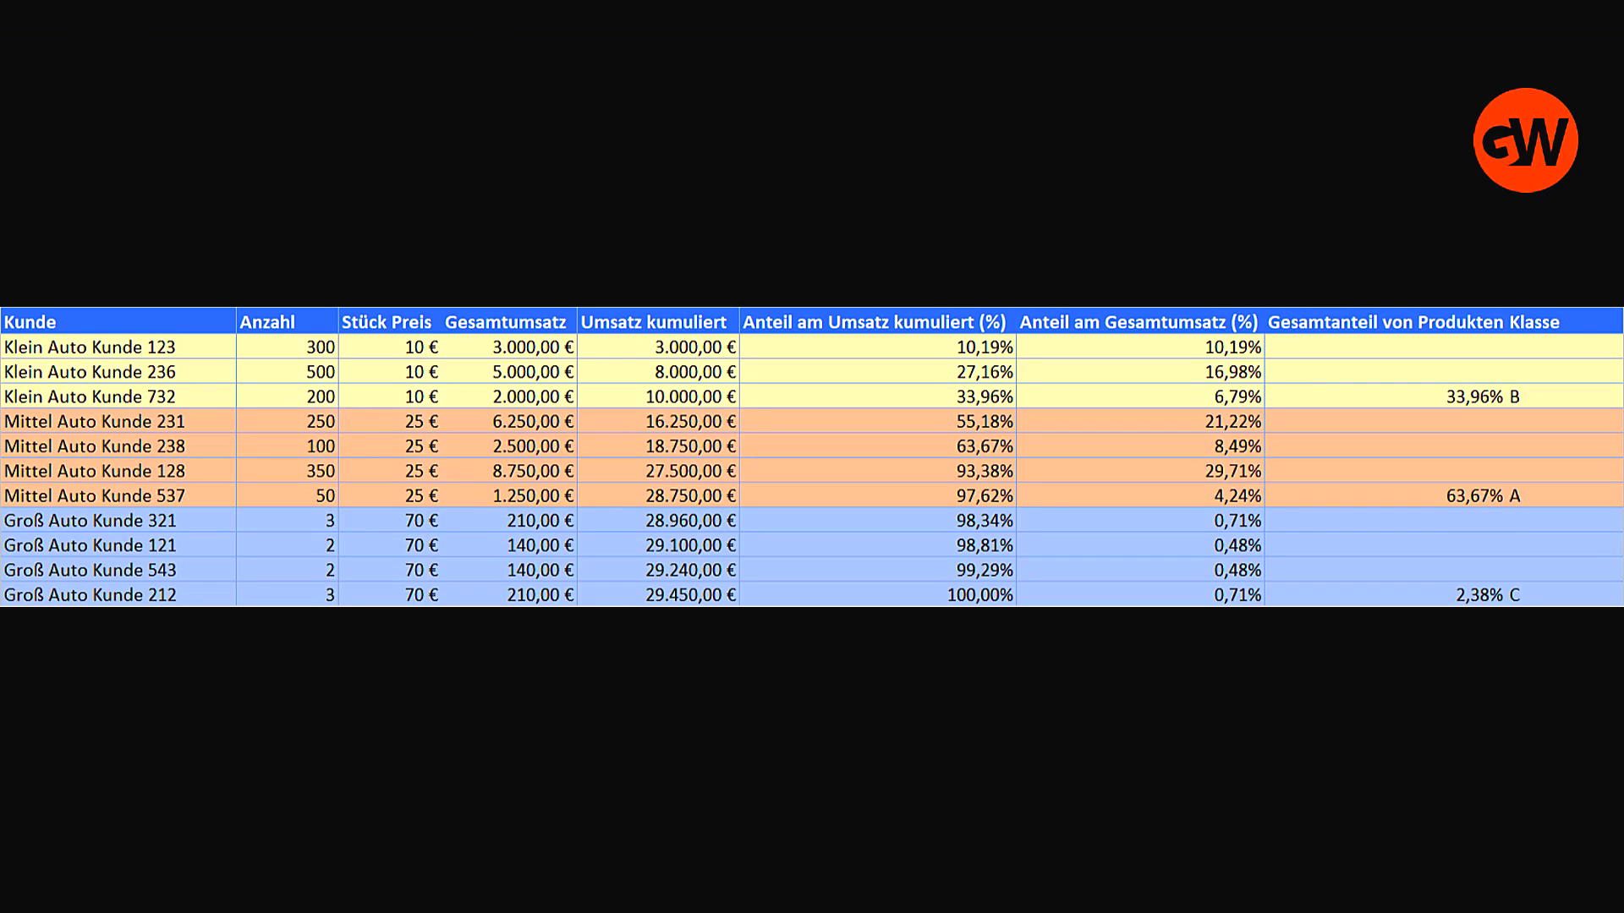